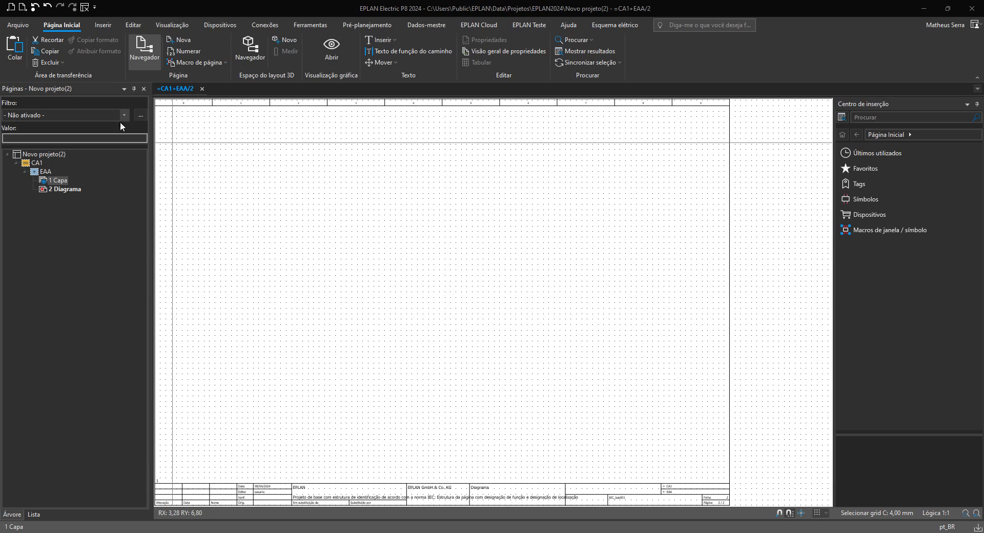
- Draw a device box on the diagram page, ending at RX 32, RY 32, and tag it -G1
{"action": "left_click", "coordinate": [107, 26]}
{"action": "left_click", "coordinate": [155, 40]}
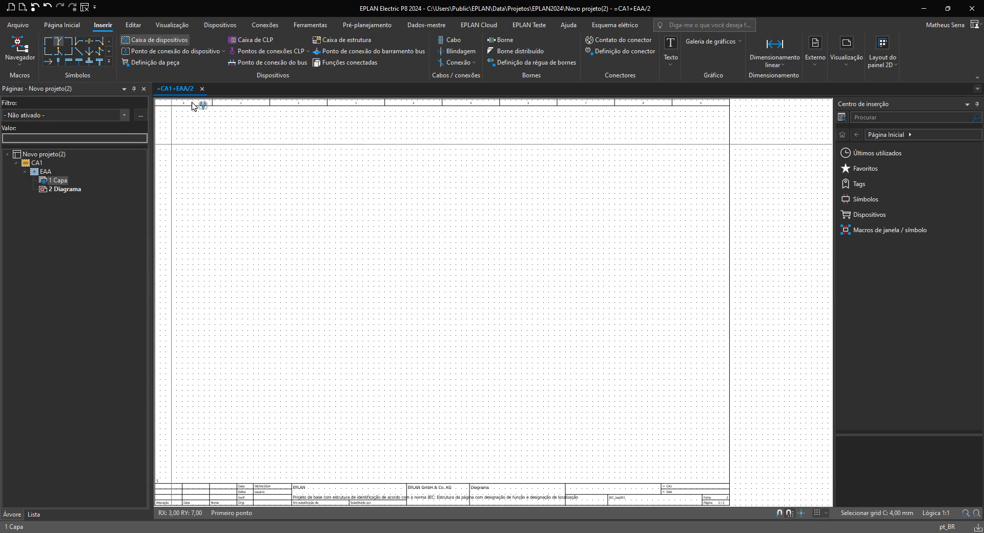
{"action": "left_click", "coordinate": [243, 204]}
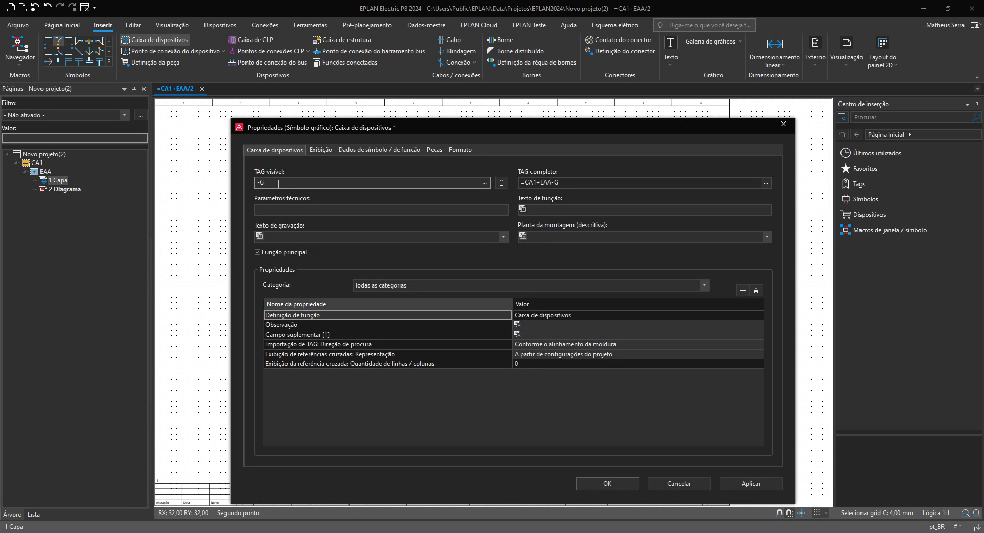
{"action": "left_click", "coordinate": [597, 483]}
{"action": "scroll", "coordinate": [213, 204], "scroll_direction": "up", "scroll_amount": 5}
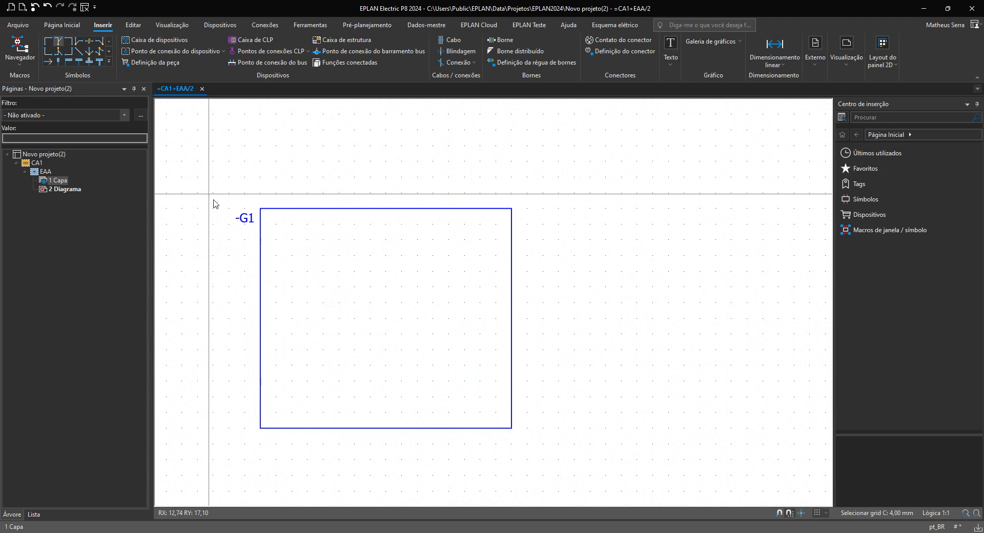
{"action": "left_click", "coordinate": [242, 216]}
{"action": "scroll", "coordinate": [275, 218], "scroll_direction": "down", "scroll_amount": 2}
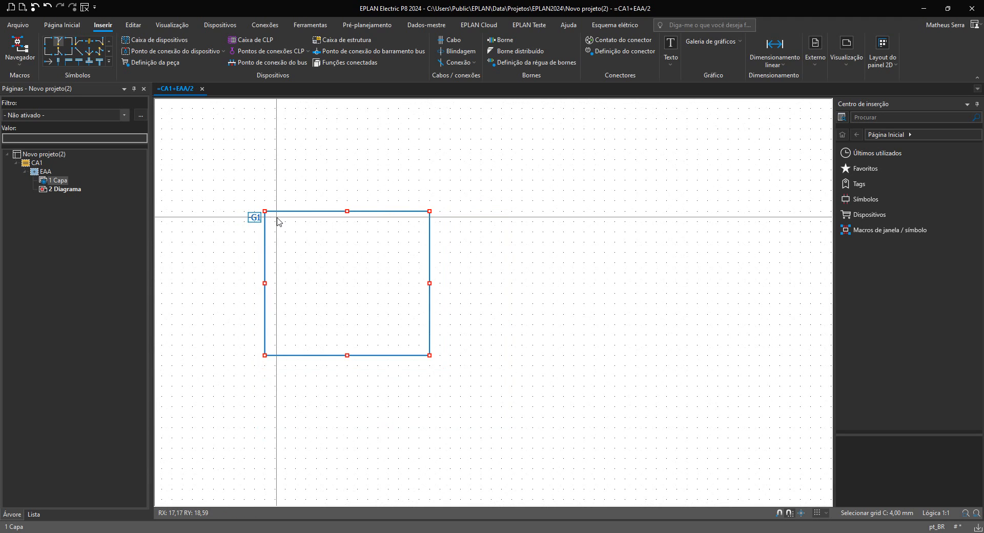
- Place a device connection point designated L inside the upper edge of box -G1, at RX 19, RY 19
{"action": "left_click", "coordinate": [180, 53]}
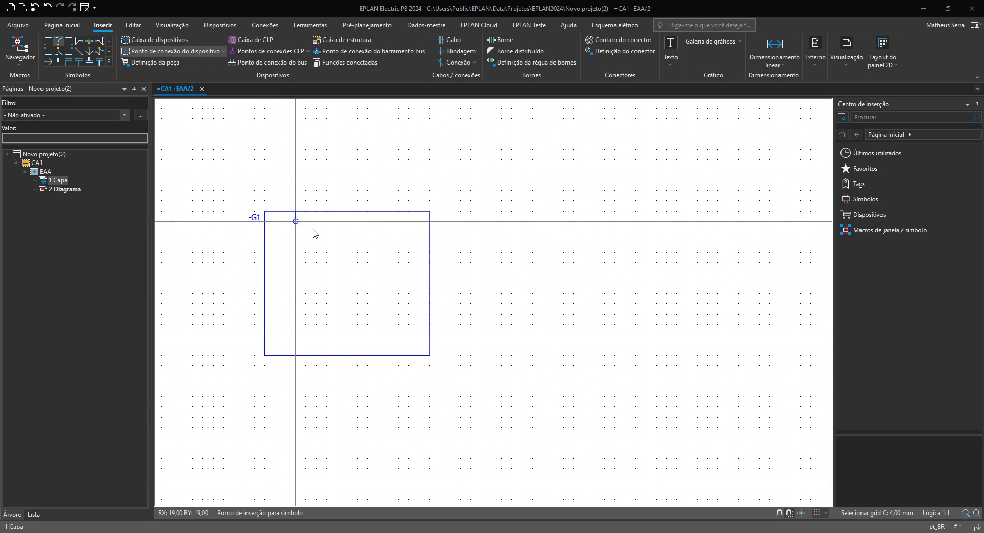
{"action": "left_click", "coordinate": [330, 232]}
{"action": "left_click", "coordinate": [300, 210]}
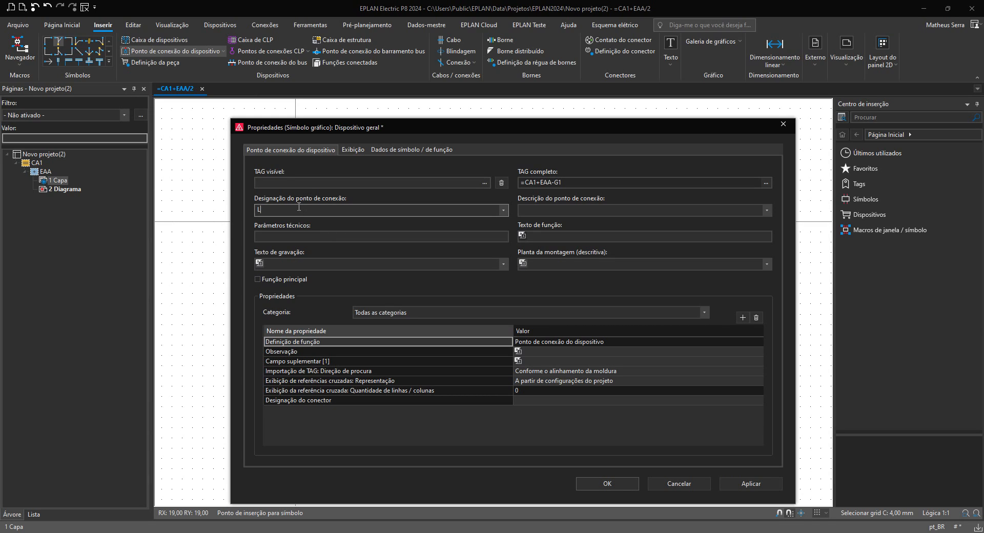
{"action": "key", "text": "Return"}
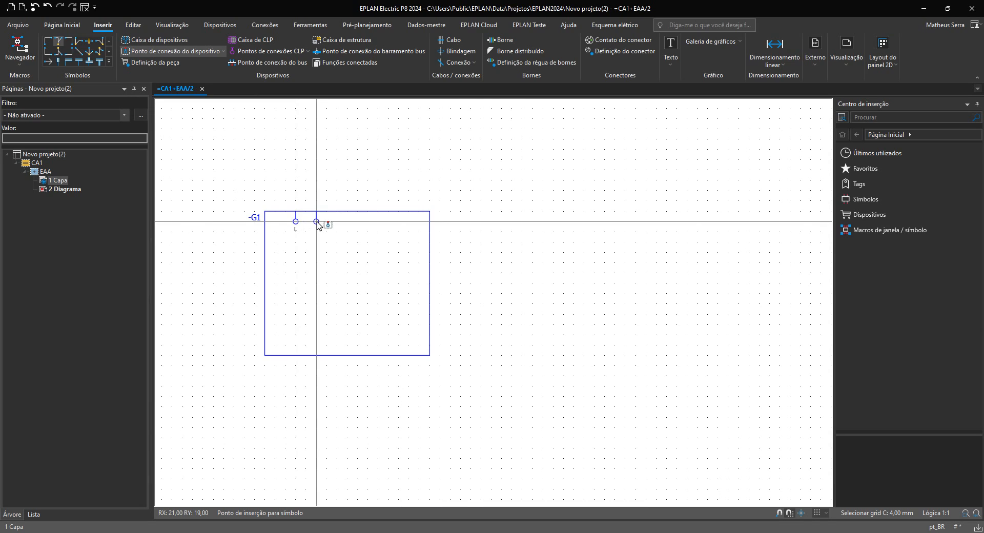
- Add a device connection point designated N beside L, at RX 21, RY 19
{"action": "left_click", "coordinate": [317, 224]}
{"action": "type", "text": "N"}
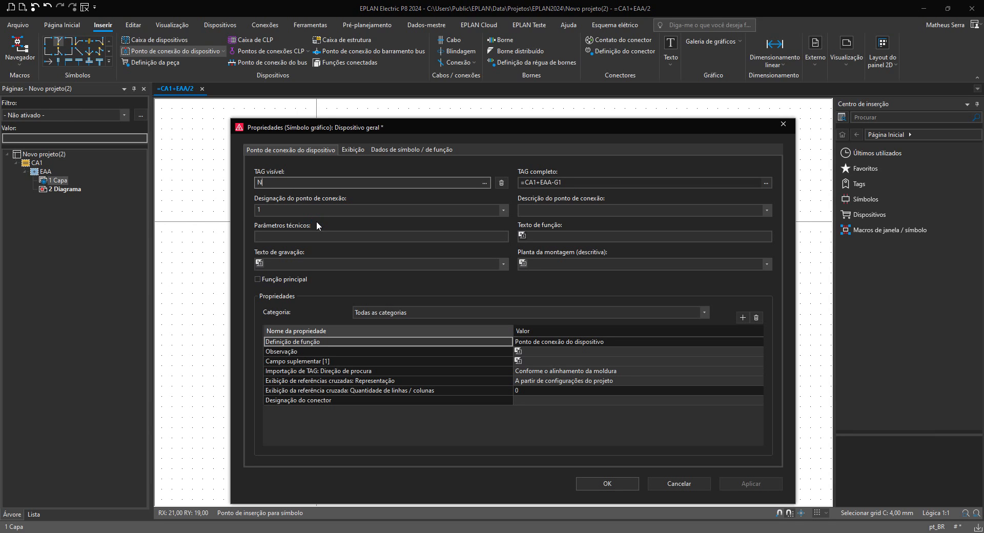
{"action": "key", "text": "BackSpace"}
{"action": "left_click", "coordinate": [315, 209]}
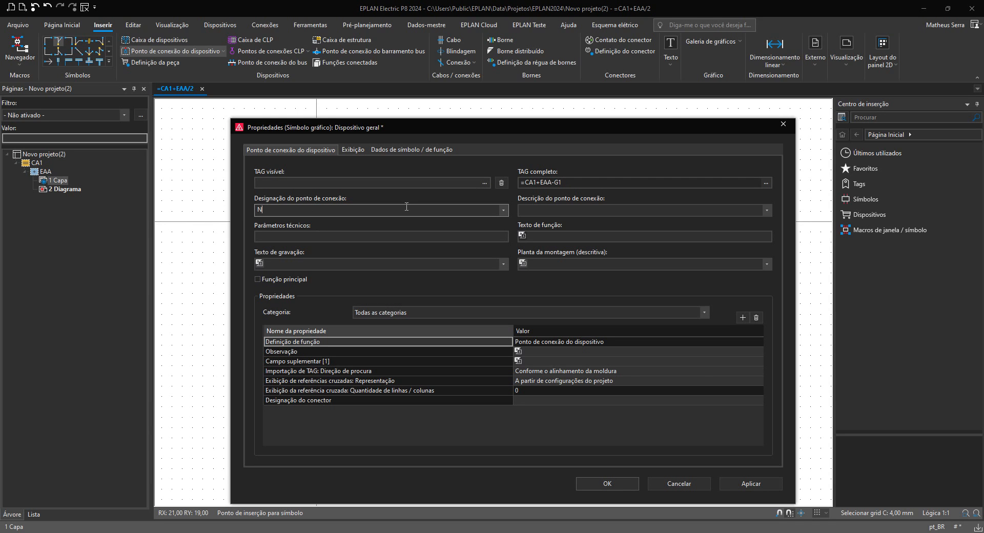
{"action": "type", "text": "N"}
{"action": "left_click", "coordinate": [636, 479]}
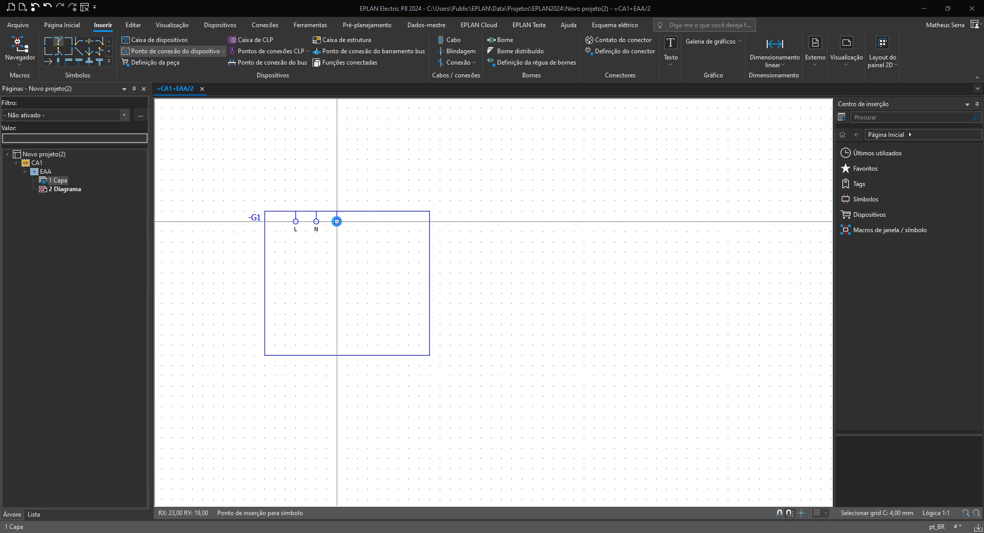
- Add a device connection point designated PE beside N, at RX 23, RY 19
{"action": "left_click", "coordinate": [337, 222]}
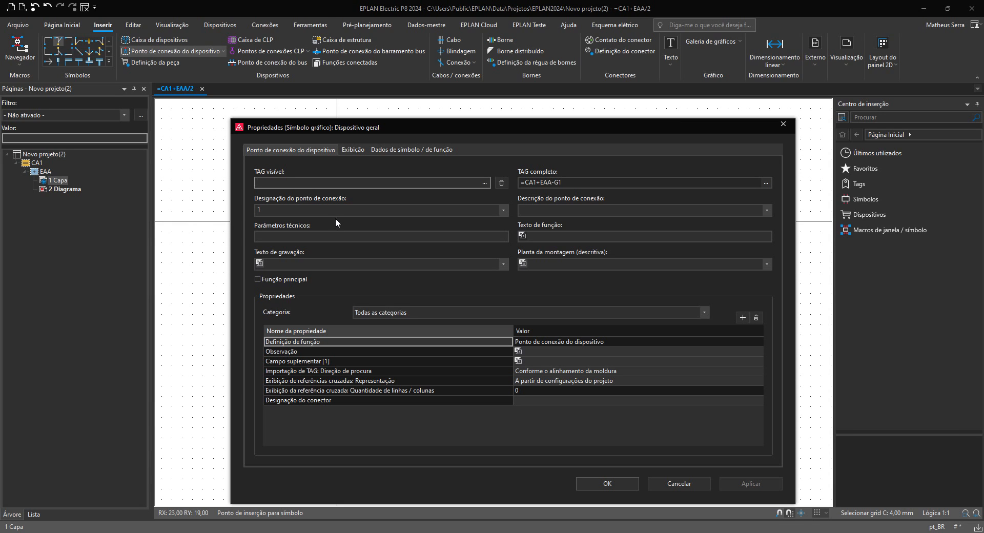
{"action": "left_click", "coordinate": [338, 211]}
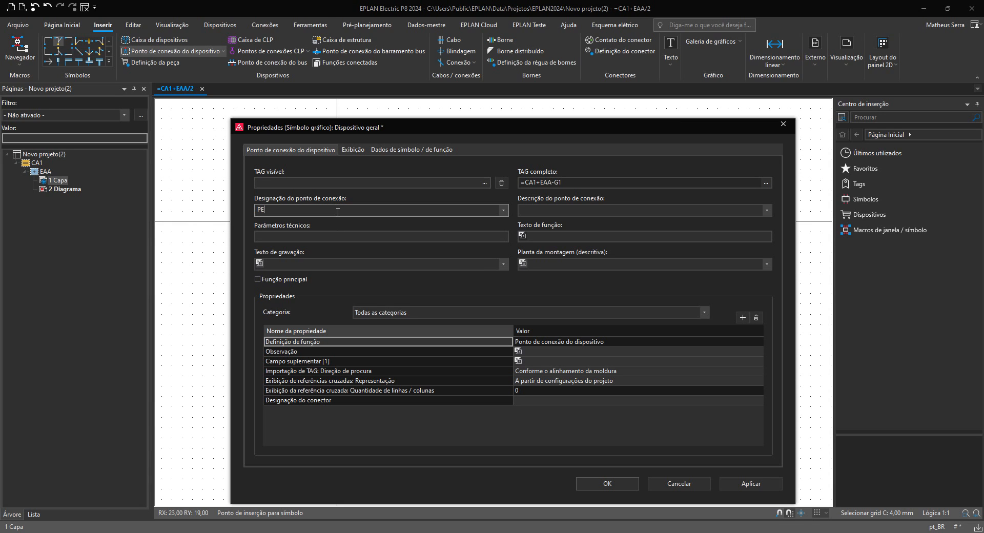
{"action": "type", "text": "PE"}
{"action": "key", "text": "Return"}
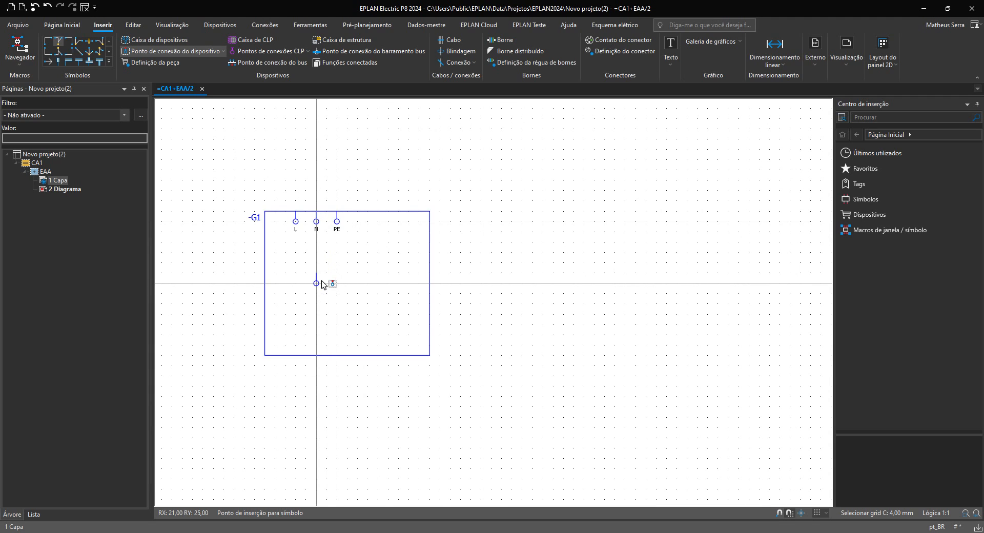
- Place two downward-facing device connection points, both designated +, inside the box's lower edge at RX 19 and RX 20, RY 31
{"action": "scroll", "coordinate": [320, 284], "scroll_direction": "up", "scroll_amount": 1}
{"action": "scroll", "coordinate": [329, 273], "scroll_direction": "up", "scroll_amount": 1}
{"action": "scroll", "coordinate": [331, 304], "scroll_direction": "up", "scroll_amount": 1}
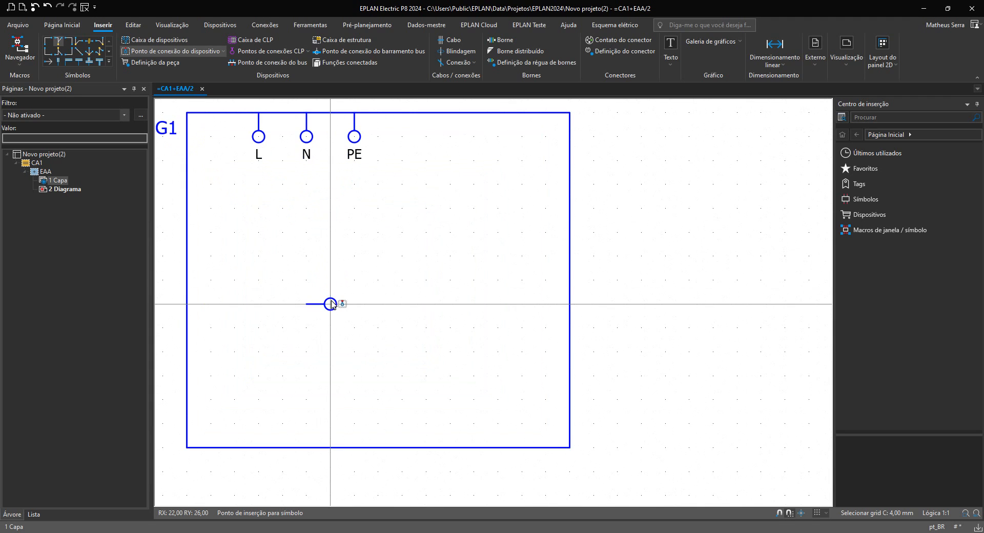
{"action": "scroll", "coordinate": [258, 353], "scroll_direction": "down", "scroll_amount": 1}
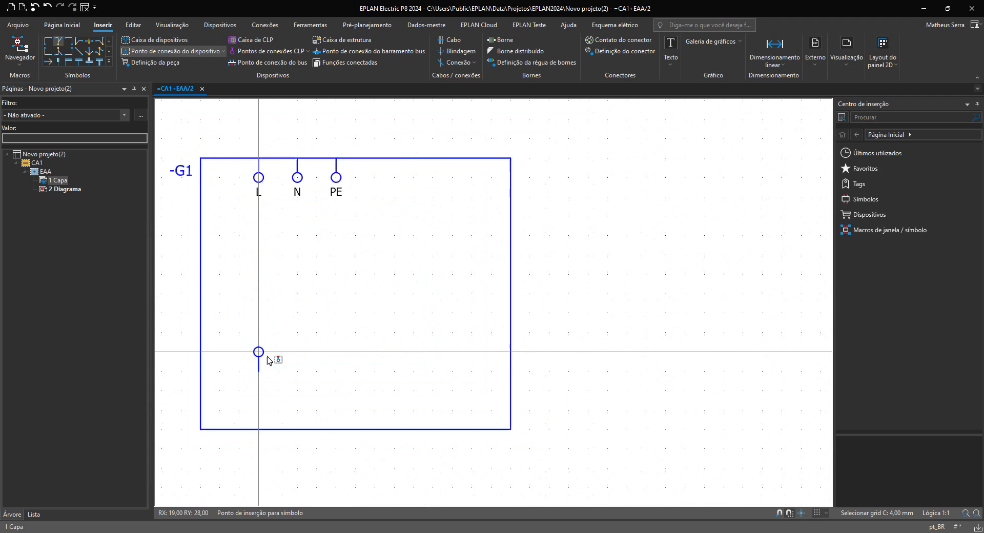
{"action": "left_click", "coordinate": [260, 407]}
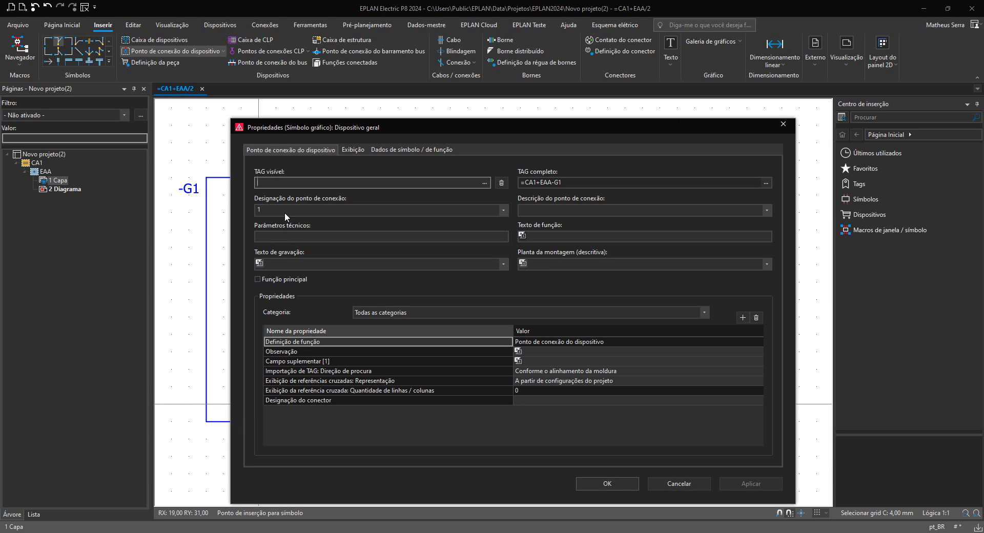
{"action": "left_click", "coordinate": [285, 212]}
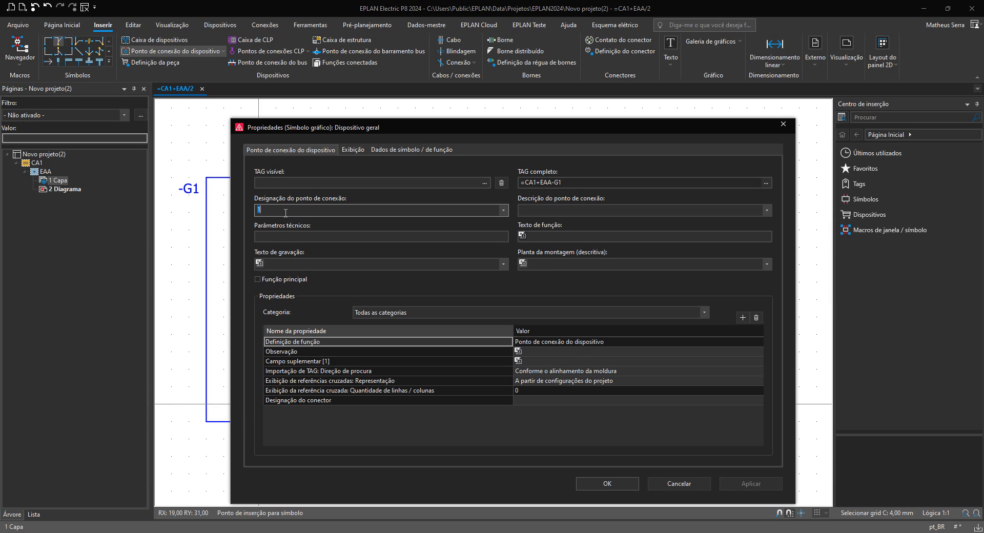
{"action": "key", "text": "Return"}
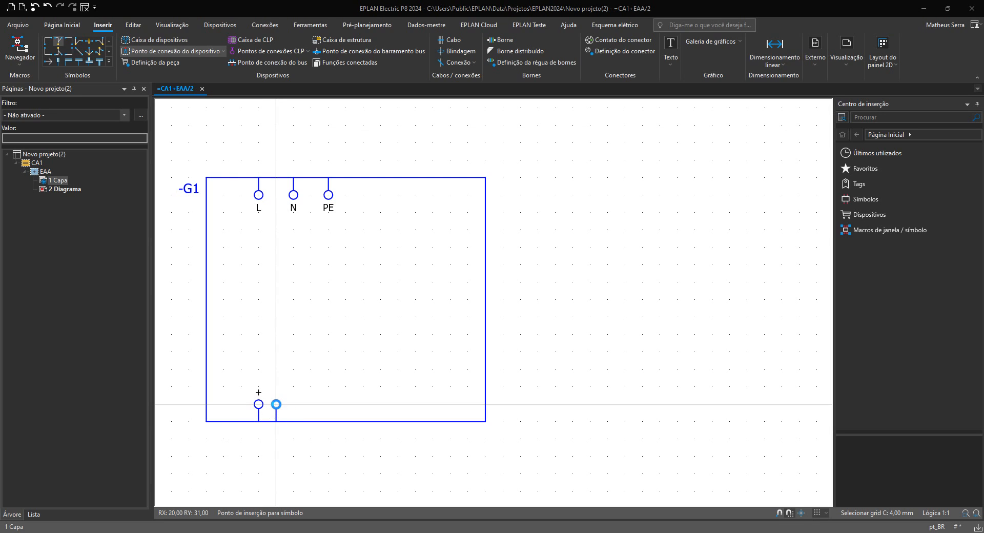
{"action": "left_click", "coordinate": [276, 404]}
{"action": "left_click", "coordinate": [294, 211]}
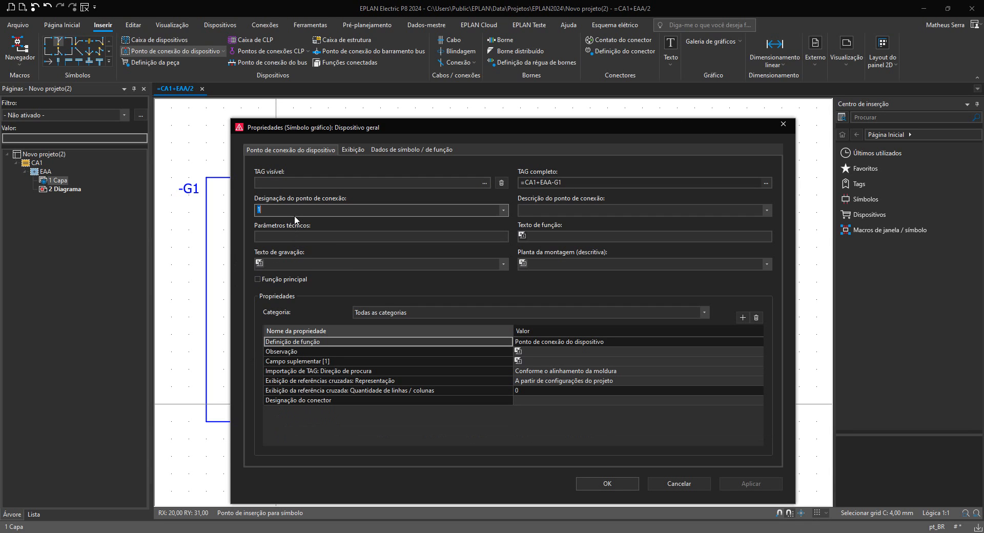
{"action": "key", "text": "Return"}
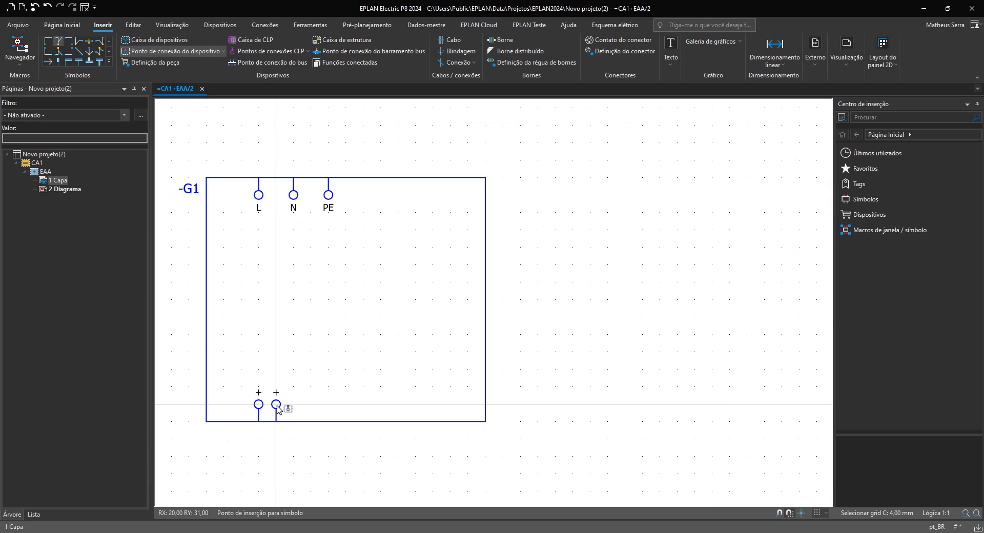
- Copy the two + connection points and paste them along the box's lower edge, starting at RX 23, RY 31
{"action": "key", "text": "Escape"}
{"action": "key", "text": "ctrl+c"}
{"action": "key", "text": "ctrl+v"}
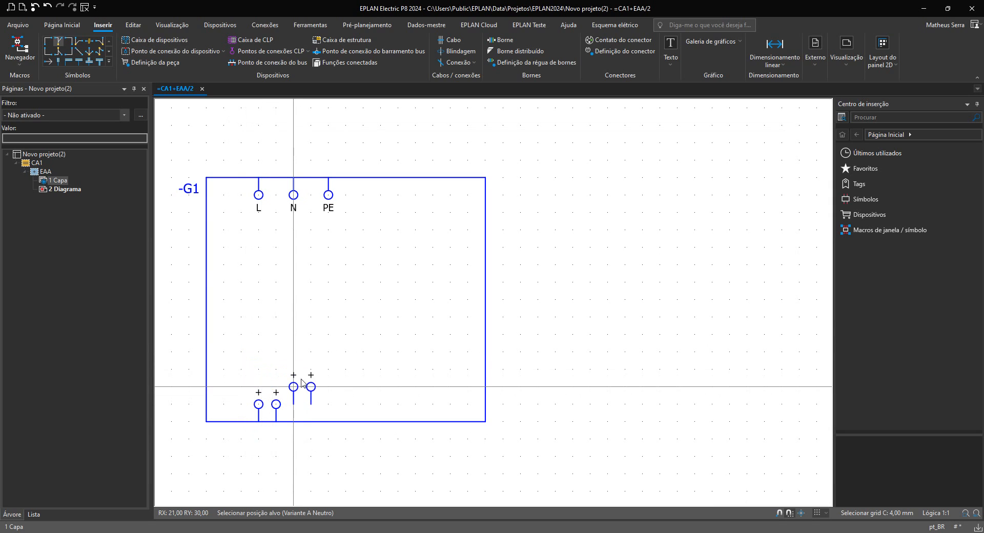
{"action": "key", "text": "Escape"}
{"action": "left_click_drag", "start_coordinate": [252, 371], "coordinate": [321, 441]}
{"action": "key", "text": "ctrl+c"}
{"action": "key", "text": "ctrl+v"}
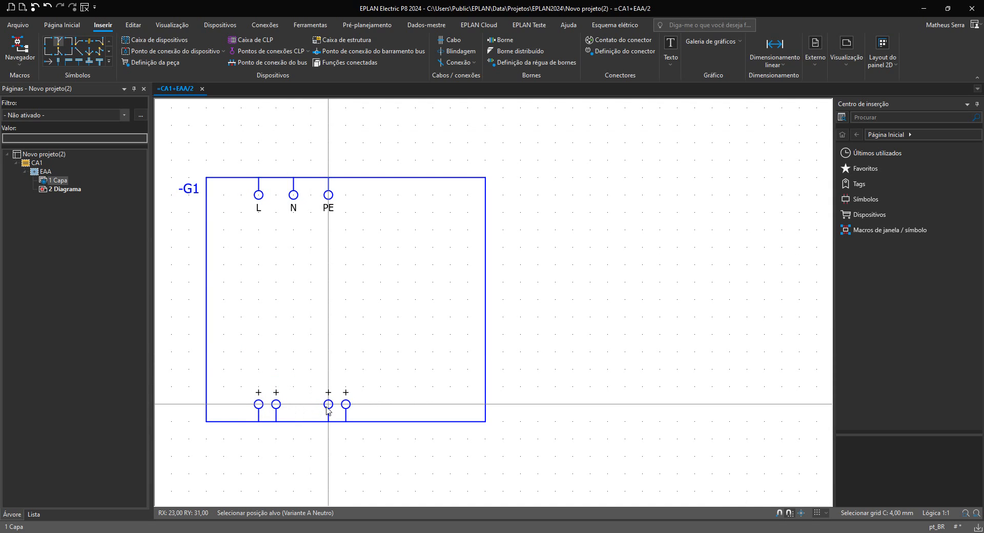
{"action": "left_click", "coordinate": [329, 405]}
{"action": "left_click", "coordinate": [391, 416]}
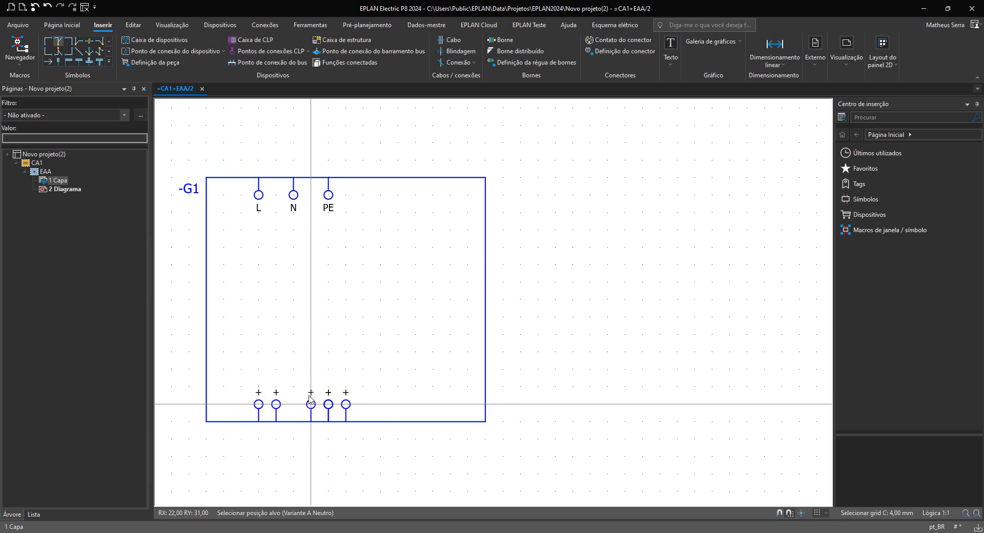
- Set the connection point designation of the two pasted points to -
{"action": "right_click", "coordinate": [381, 439]}
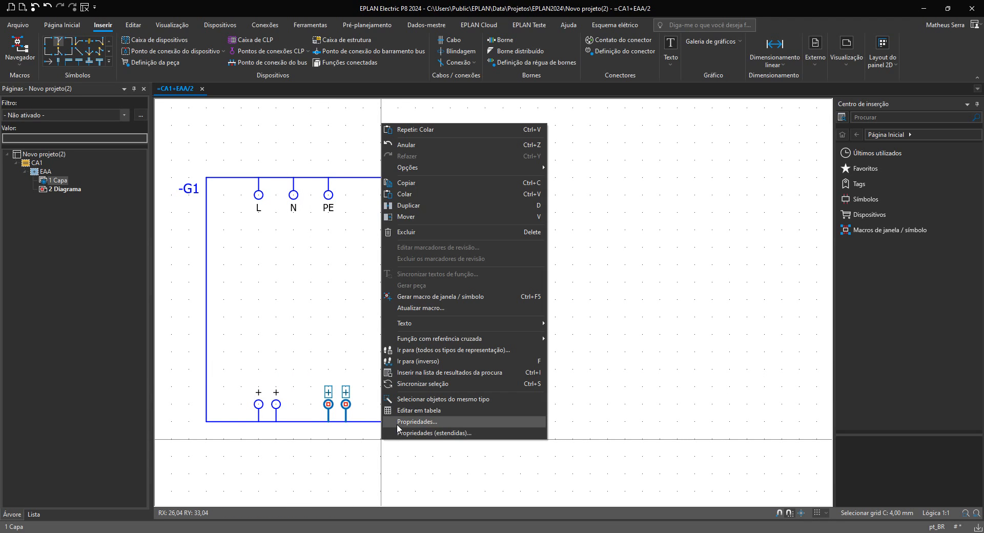
{"action": "left_click", "coordinate": [397, 425]}
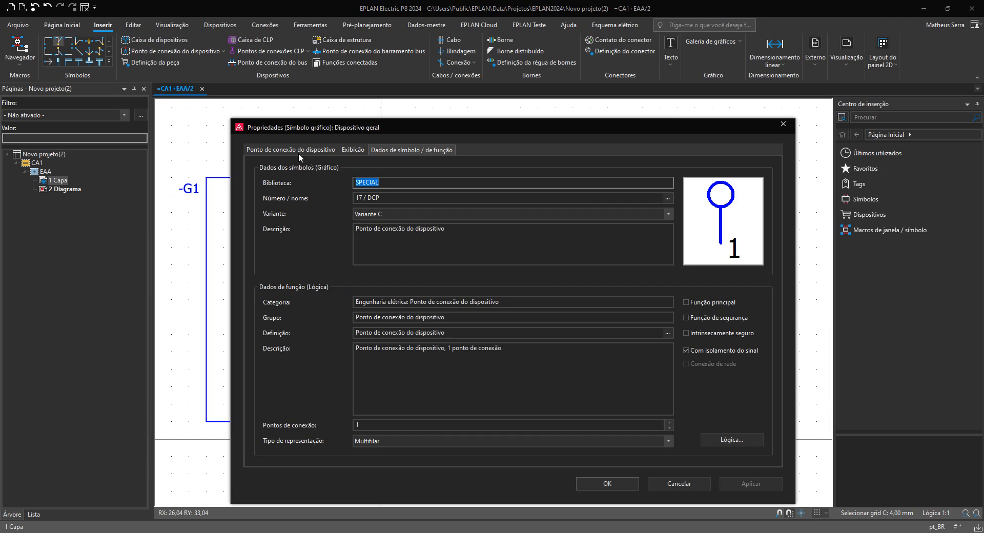
{"action": "left_click", "coordinate": [298, 151]}
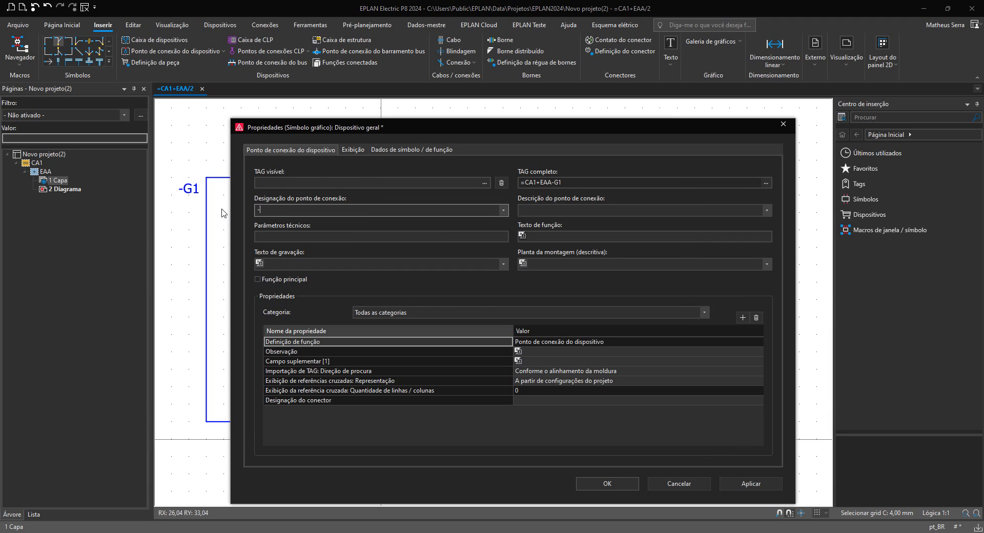
{"action": "key", "text": "Return"}
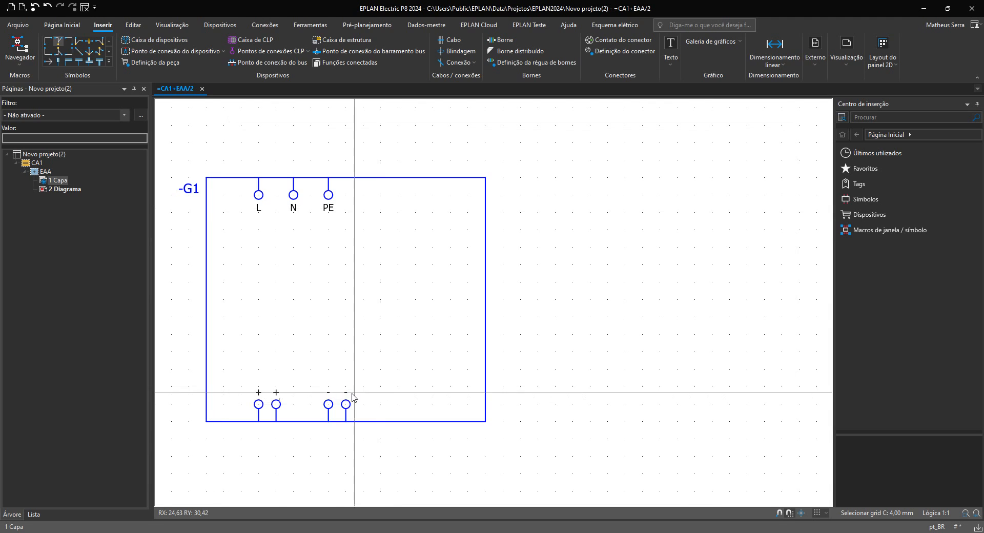
- Check the properties of the second + connection point and close them without changes
{"action": "scroll", "coordinate": [348, 395], "scroll_direction": "down", "scroll_amount": 2}
{"action": "scroll", "coordinate": [335, 398], "scroll_direction": "up", "scroll_amount": 2}
{"action": "scroll", "coordinate": [334, 400], "scroll_direction": "down", "scroll_amount": 3}
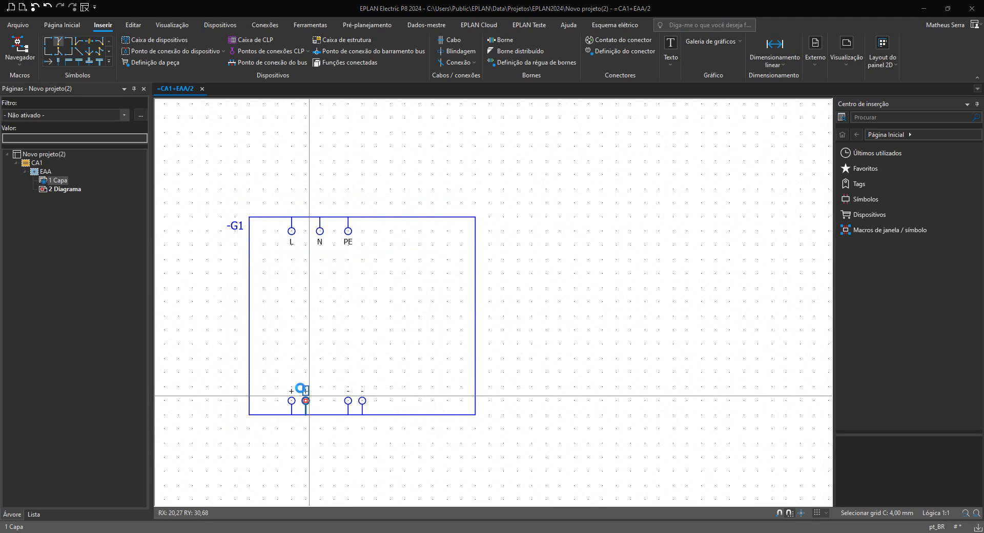
{"action": "scroll", "coordinate": [309, 395], "scroll_direction": "up", "scroll_amount": 1}
{"action": "double_click", "coordinate": [306, 400]}
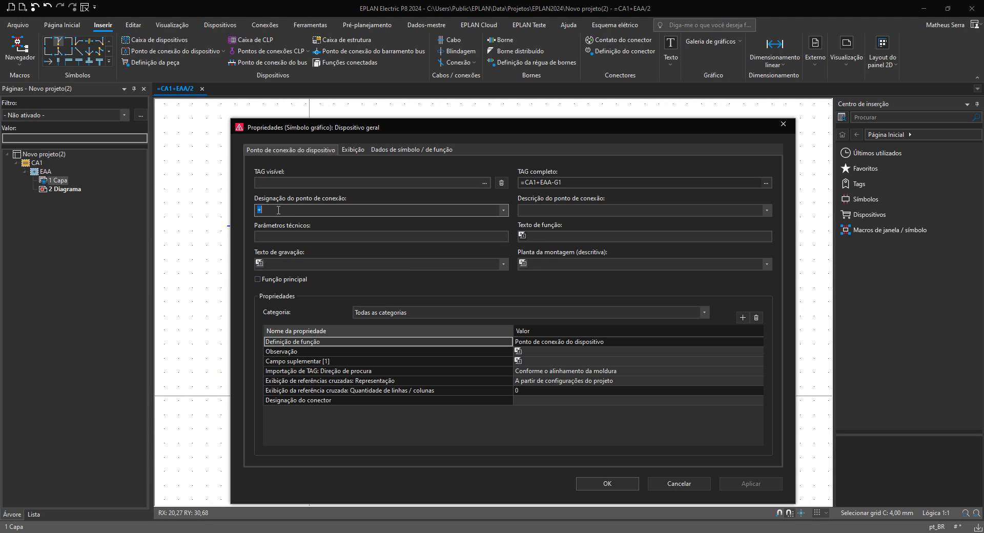
{"action": "key", "text": "Escape"}
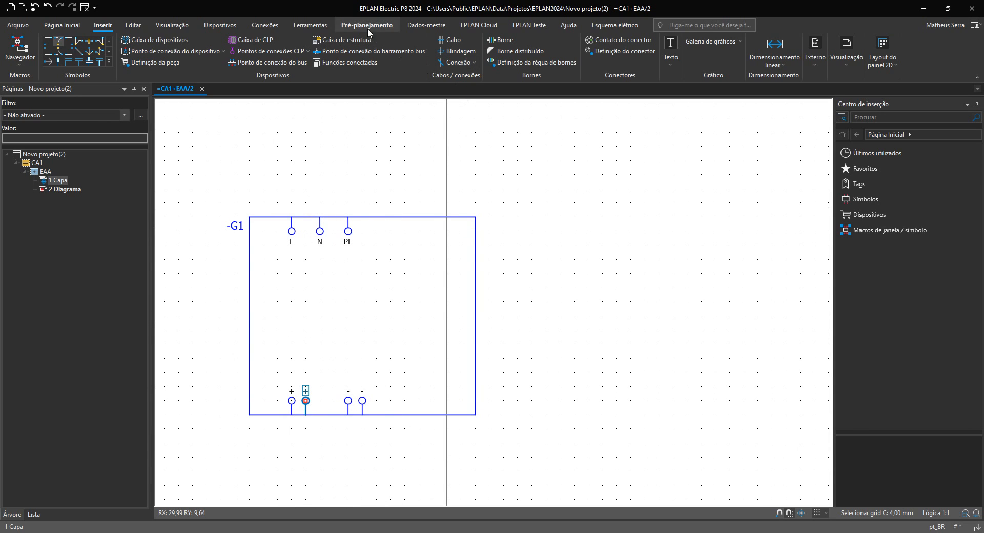
- Open the project's message management (Administração de mensagens)
{"action": "left_click", "coordinate": [282, 27]}
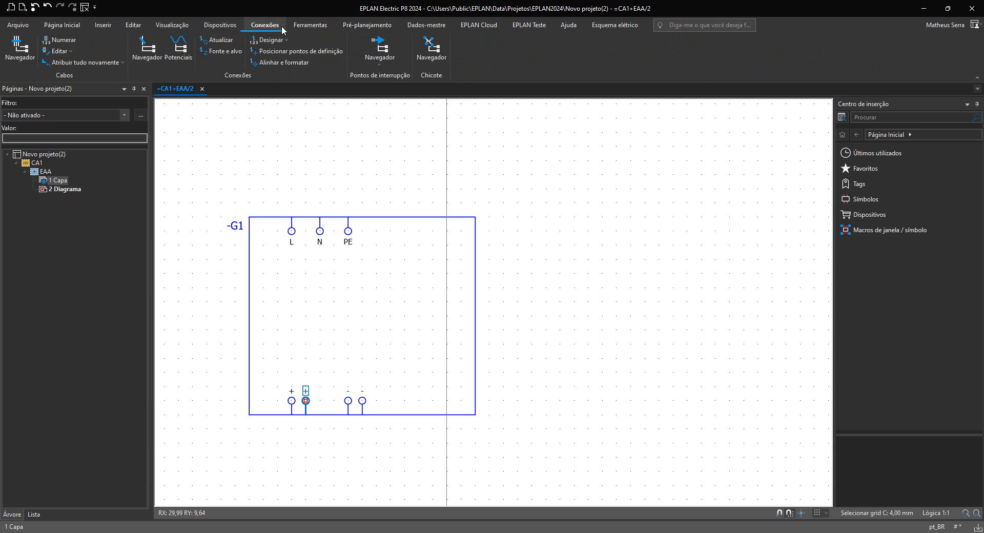
{"action": "left_click", "coordinate": [426, 26]}
{"action": "left_click", "coordinate": [367, 26]}
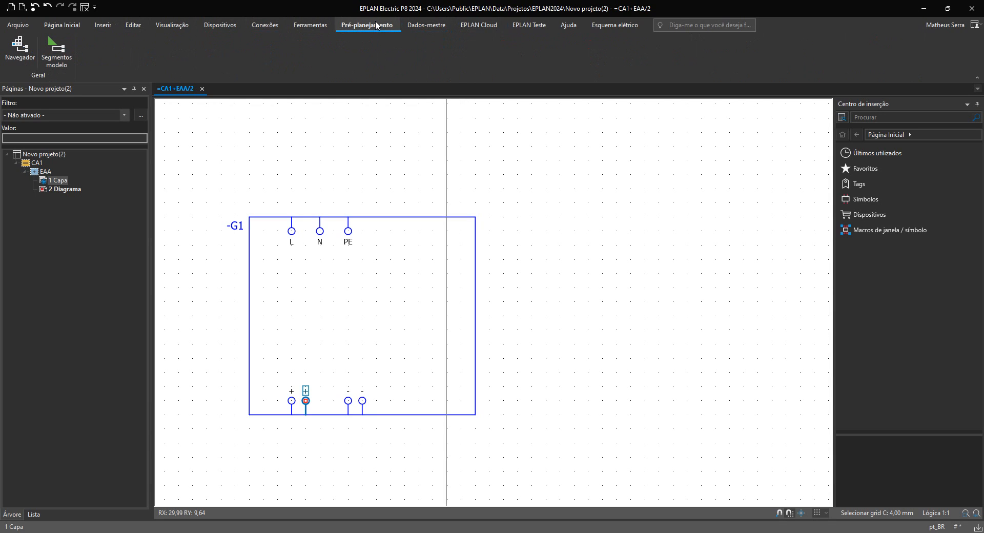
{"action": "left_click", "coordinate": [318, 24]}
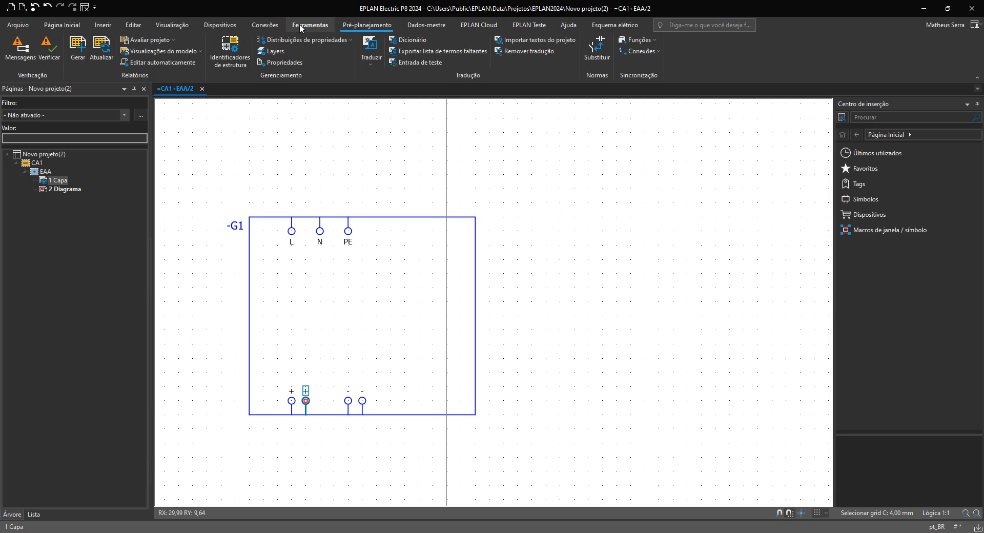
{"action": "left_click", "coordinate": [299, 24]}
{"action": "scroll", "coordinate": [245, 112], "scroll_direction": "down", "scroll_amount": 1}
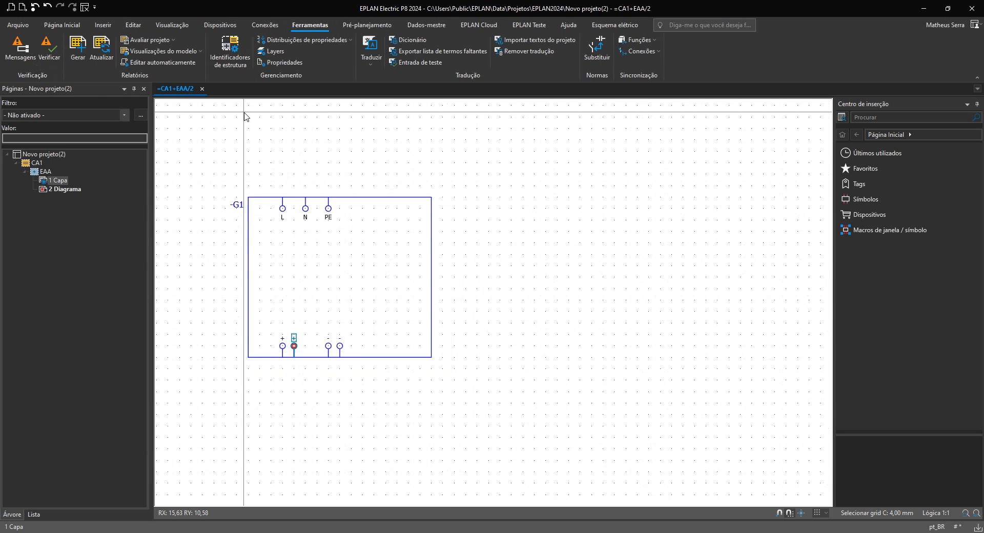
{"action": "left_click", "coordinate": [20, 56]}
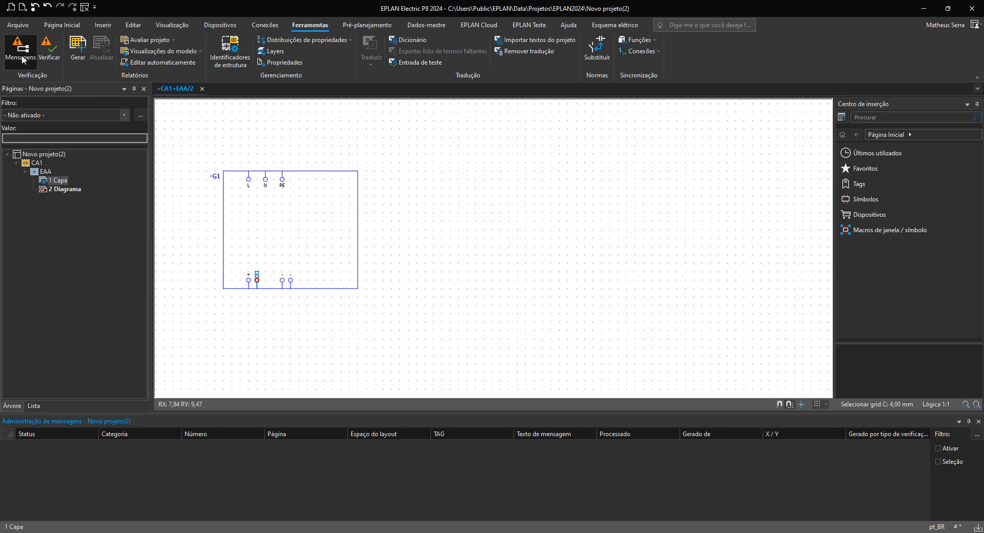
- Run the project verification with the Padrão settings and widen the message text column to read the generated messages
{"action": "left_click", "coordinate": [54, 48]}
{"action": "left_click", "coordinate": [527, 300]}
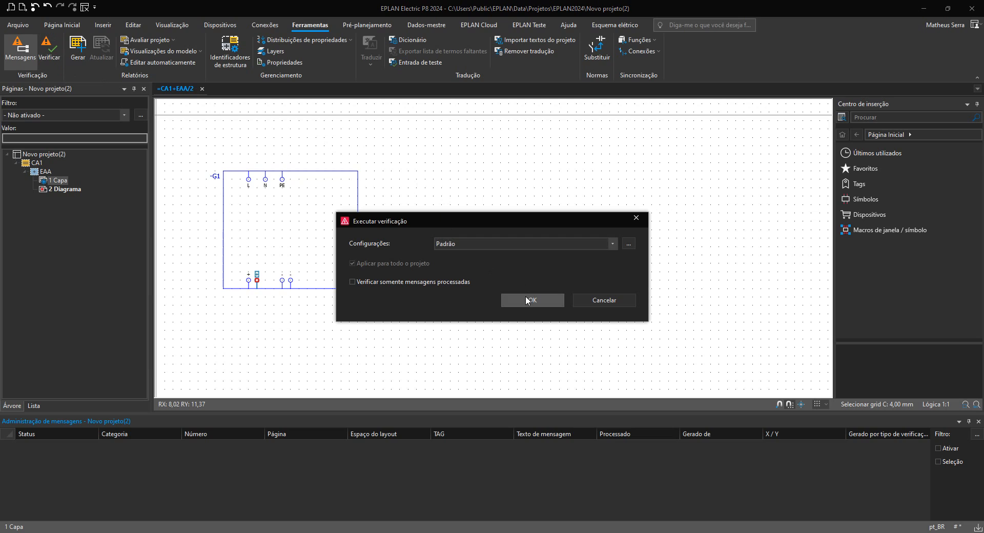
{"action": "left_click", "coordinate": [529, 300]}
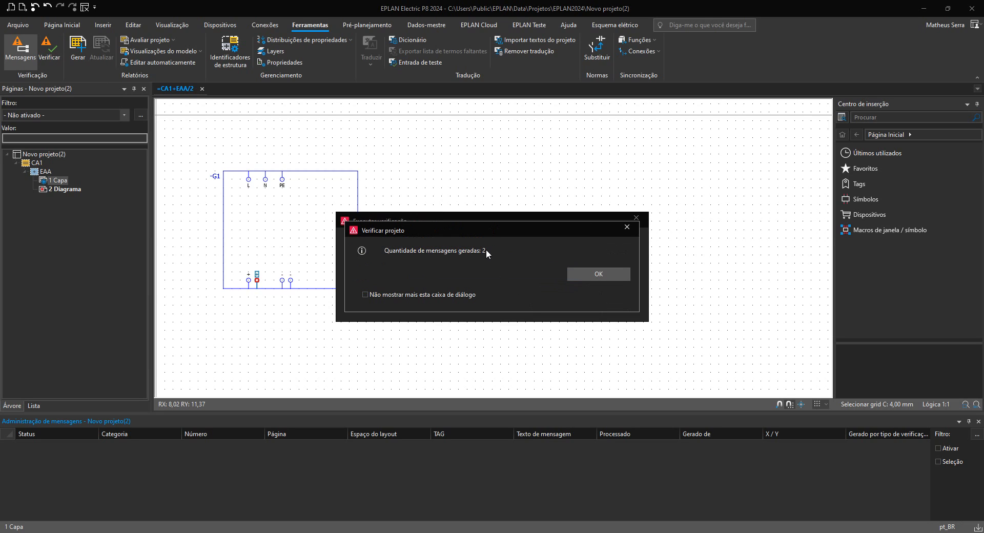
{"action": "left_click", "coordinate": [585, 272]}
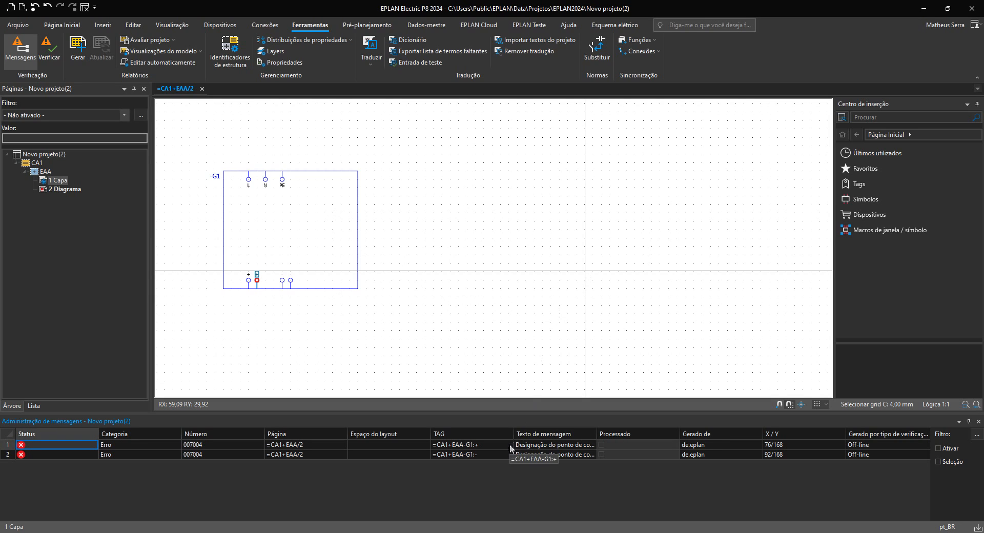
{"action": "double_click", "coordinate": [597, 433]}
{"action": "left_click", "coordinate": [476, 445]}
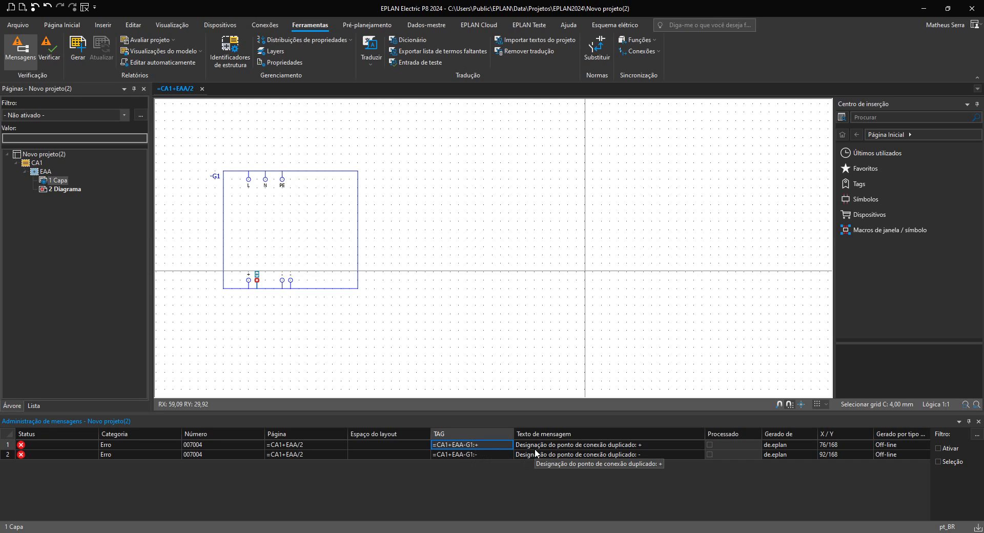
- Examine the duplicated + and - connection points on the lower edge of box -G1
{"action": "scroll", "coordinate": [242, 262], "scroll_direction": "up", "scroll_amount": 7}
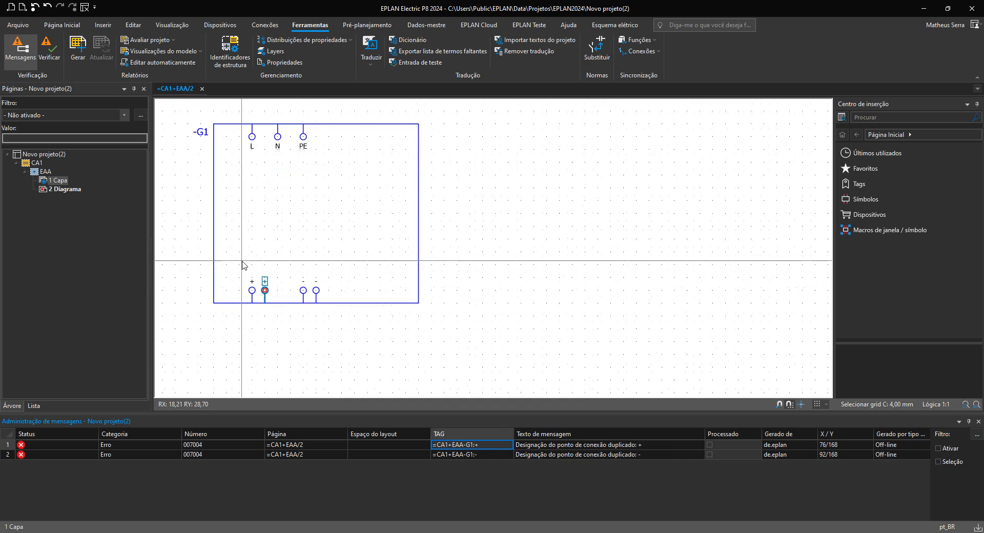
{"action": "left_click_drag", "start_coordinate": [239, 265], "coordinate": [300, 323]}
{"action": "left_click", "coordinate": [310, 319]}
{"action": "scroll", "coordinate": [304, 288], "scroll_direction": "down", "scroll_amount": 3}
{"action": "scroll", "coordinate": [302, 288], "scroll_direction": "down", "scroll_amount": 1}
{"action": "left_click_drag", "start_coordinate": [300, 274], "coordinate": [370, 319]}
{"action": "scroll", "coordinate": [359, 318], "scroll_direction": "down", "scroll_amount": 2}
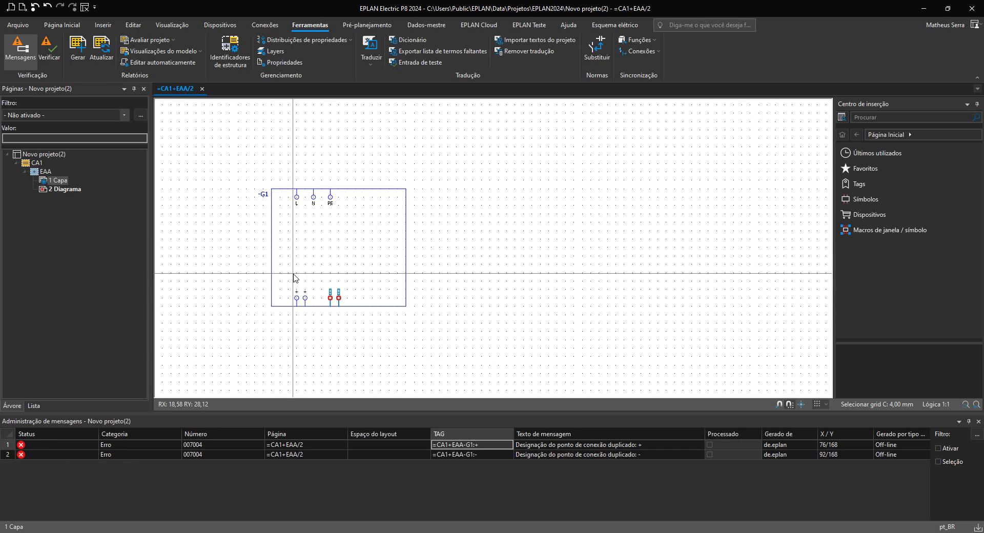
{"action": "scroll", "coordinate": [295, 278], "scroll_direction": "up", "scroll_amount": 2}
{"action": "left_click", "coordinate": [310, 308]}
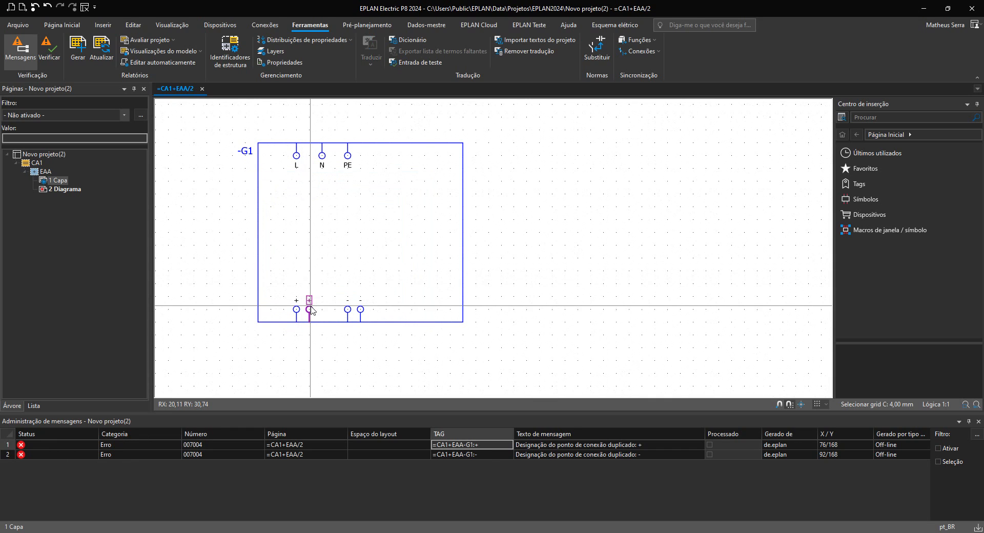
{"action": "left_click", "coordinate": [365, 306]}
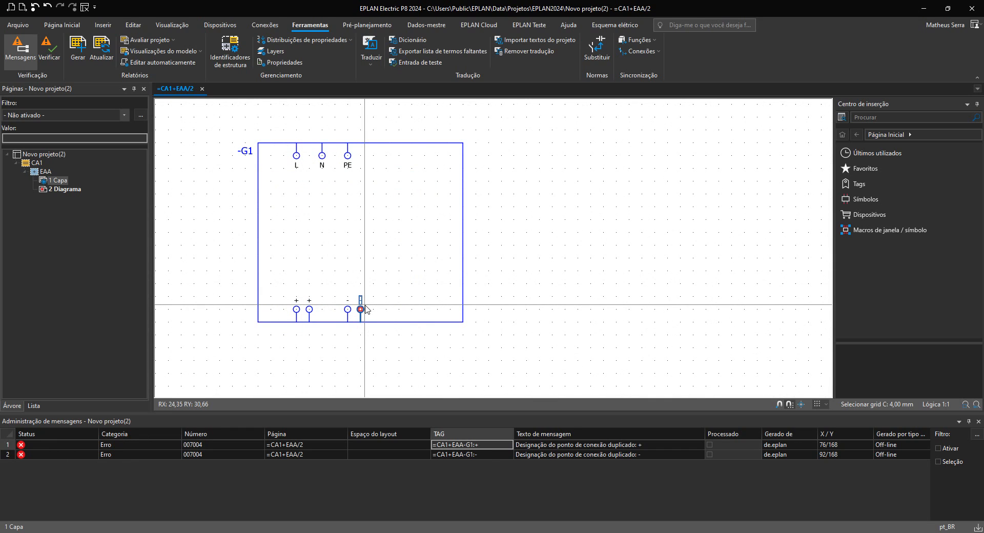
{"action": "left_click", "coordinate": [267, 272]}
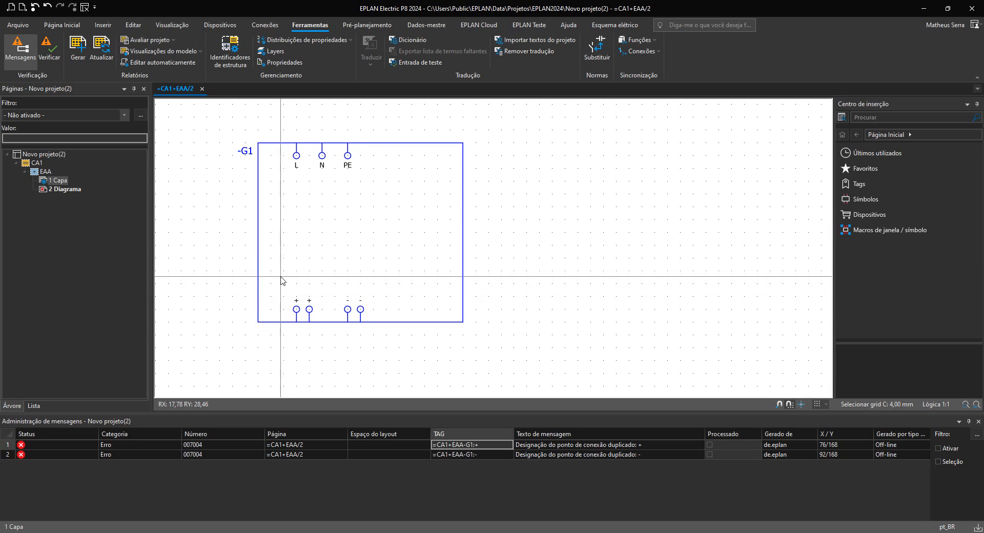
- Allow the same connection point designation (Permitida a mesma designação do ponto de conexão) in the logic of all four + and - points
{"action": "left_click_drag", "start_coordinate": [277, 271], "coordinate": [394, 336]}
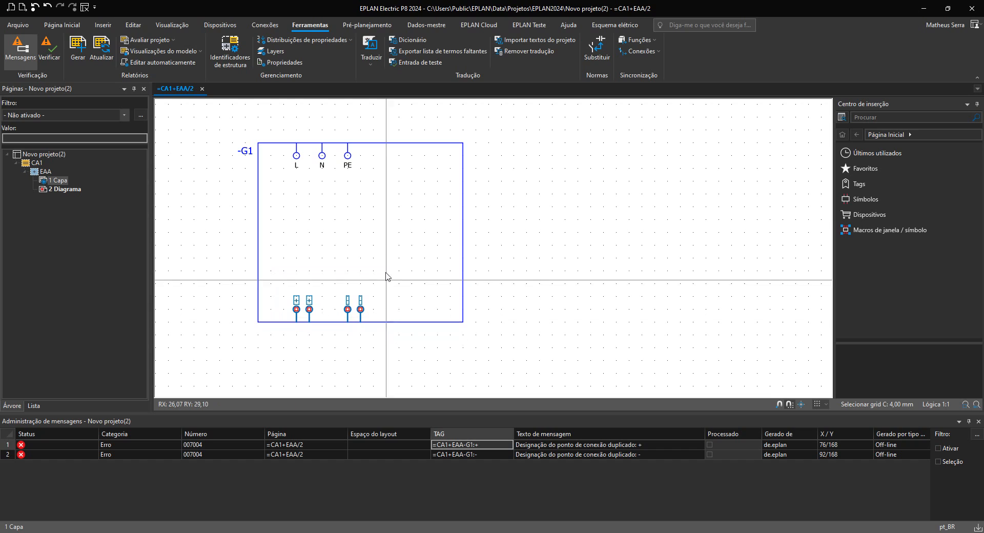
{"action": "right_click", "coordinate": [375, 233]}
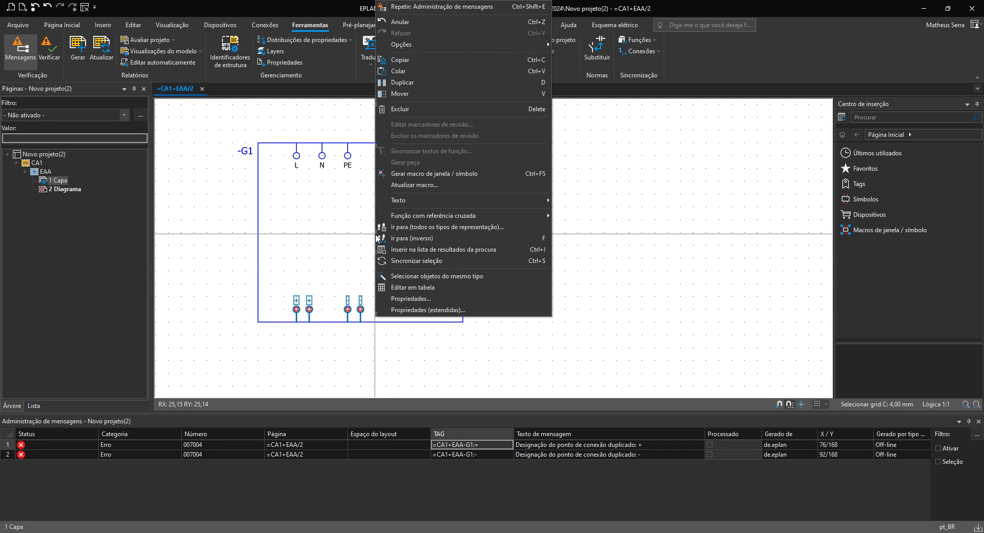
{"action": "left_click", "coordinate": [412, 298]}
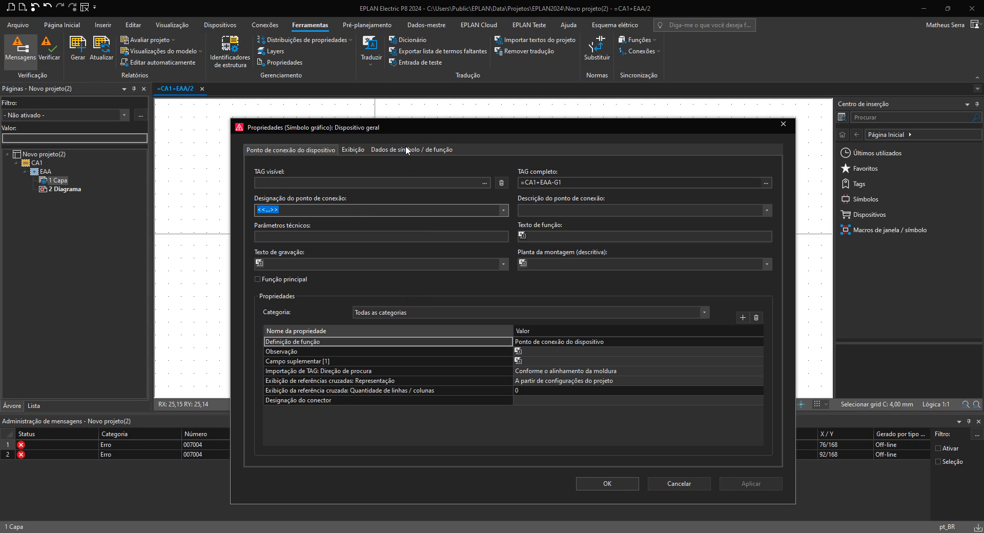
{"action": "left_click", "coordinate": [406, 149]}
{"action": "left_click", "coordinate": [725, 440]}
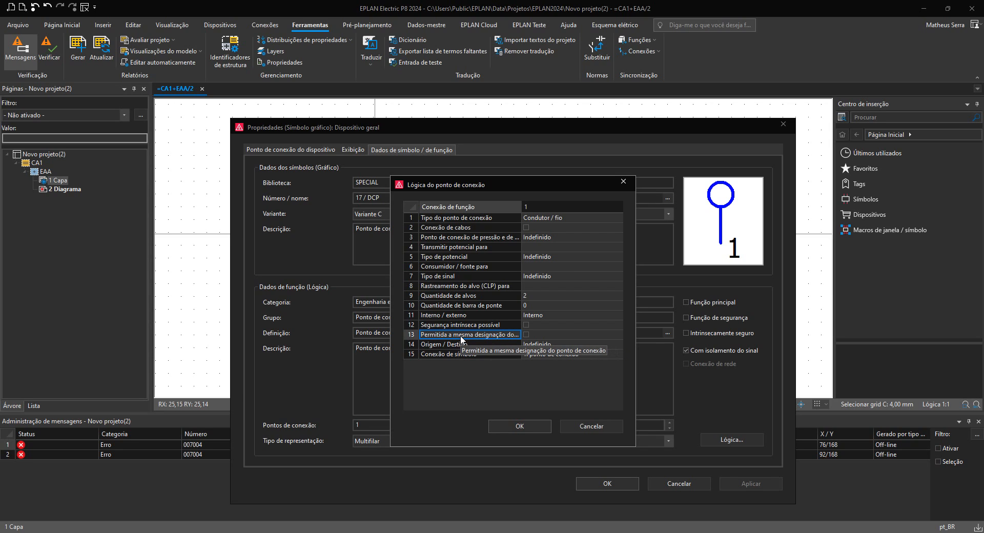
{"action": "left_click", "coordinate": [526, 334]}
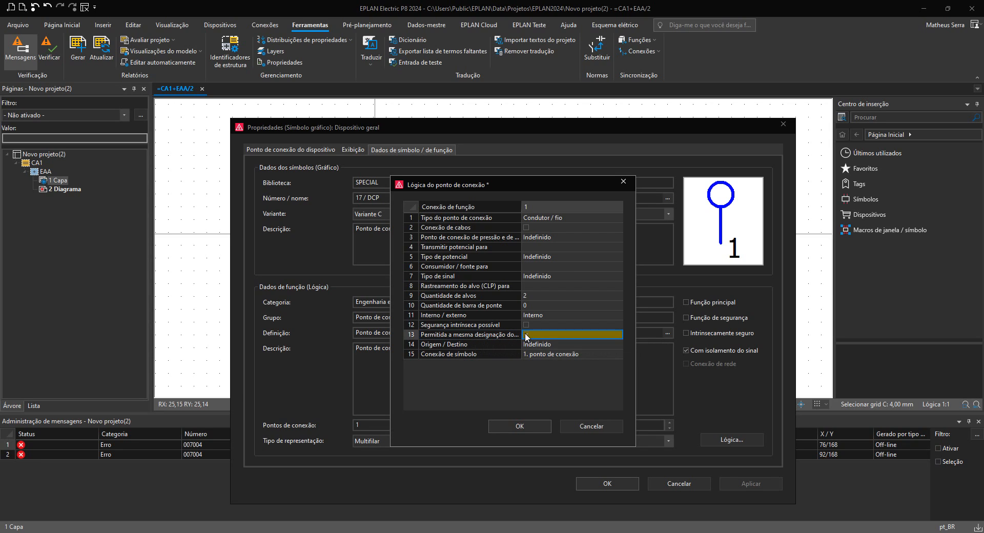
{"action": "left_click", "coordinate": [539, 428]}
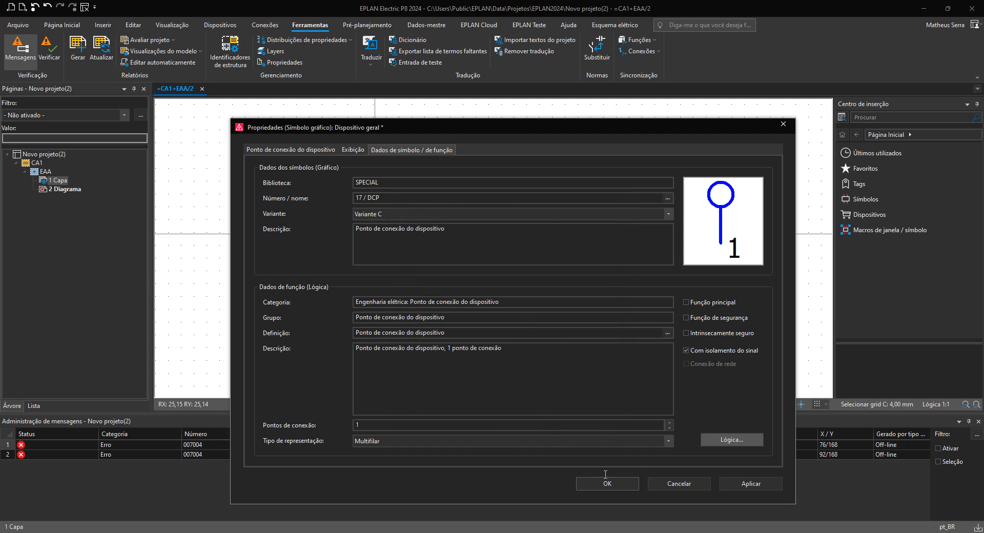
{"action": "left_click", "coordinate": [607, 482]}
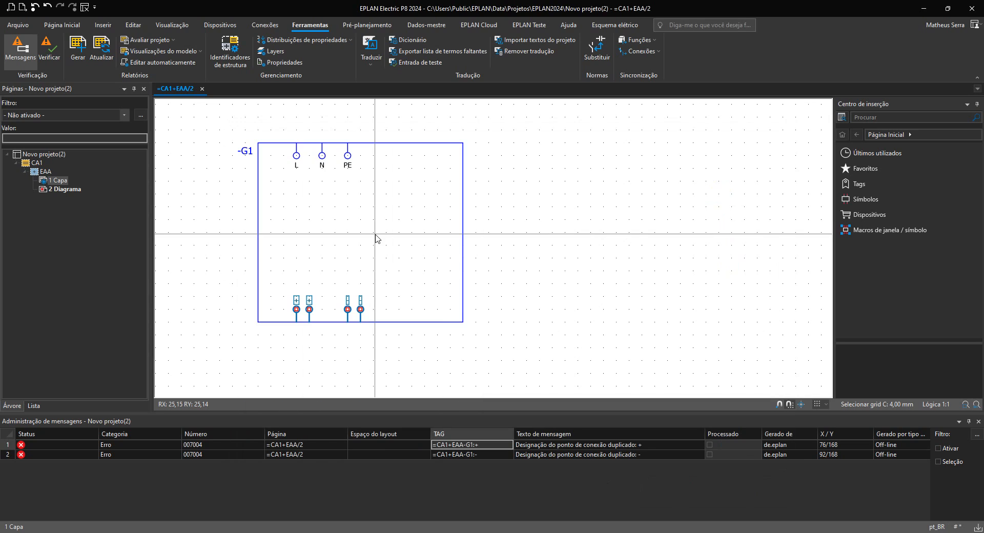
- Run the verification again for the whole project with the Padrão settings and close the message management
{"action": "left_click", "coordinate": [59, 154]}
{"action": "left_click", "coordinate": [47, 60]}
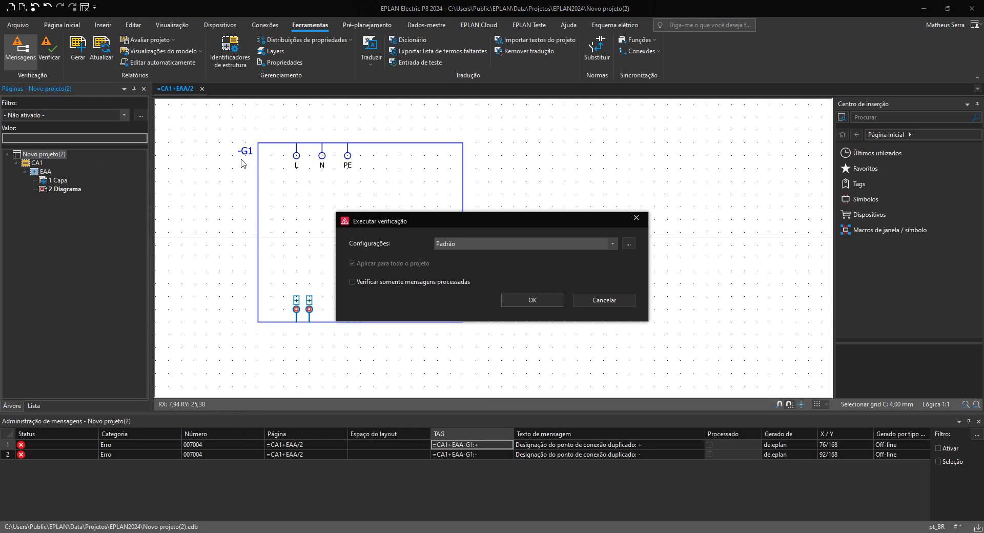
{"action": "left_click", "coordinate": [521, 300]}
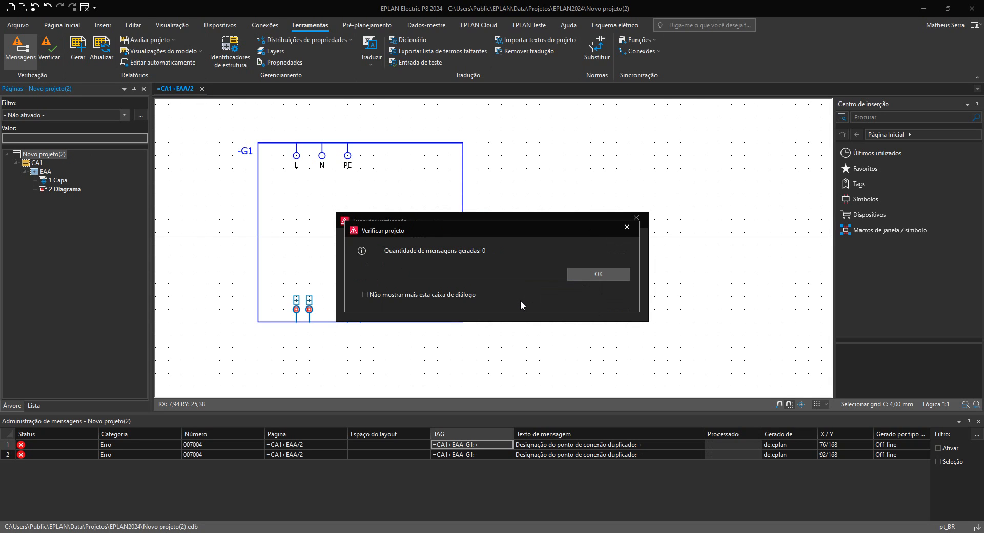
{"action": "left_click", "coordinate": [574, 275]}
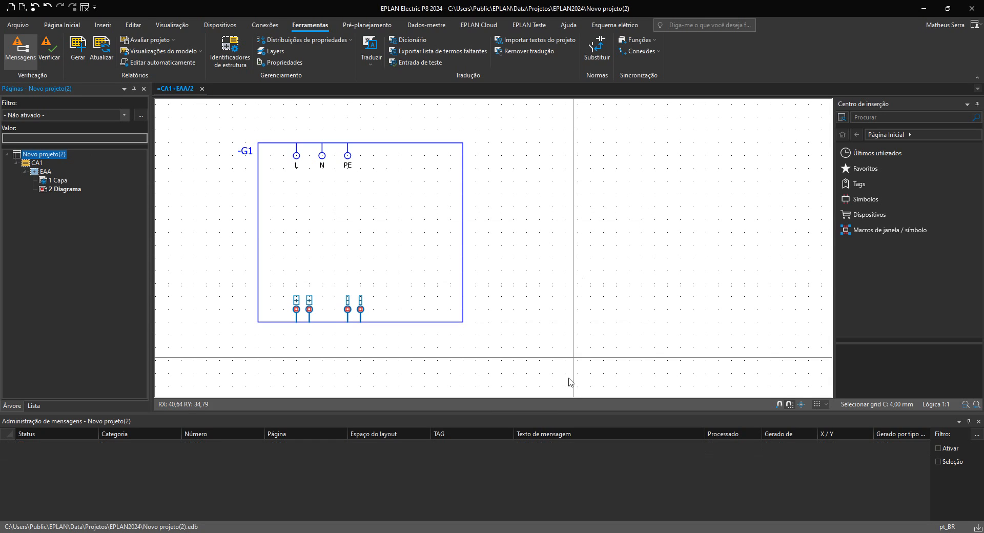
{"action": "left_click", "coordinate": [979, 422]}
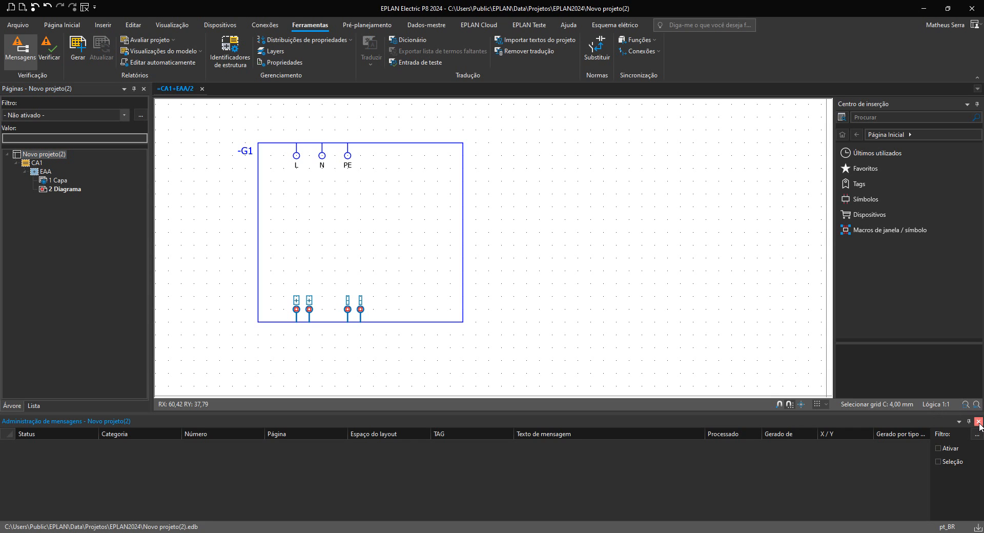
{"action": "left_click", "coordinate": [979, 422]}
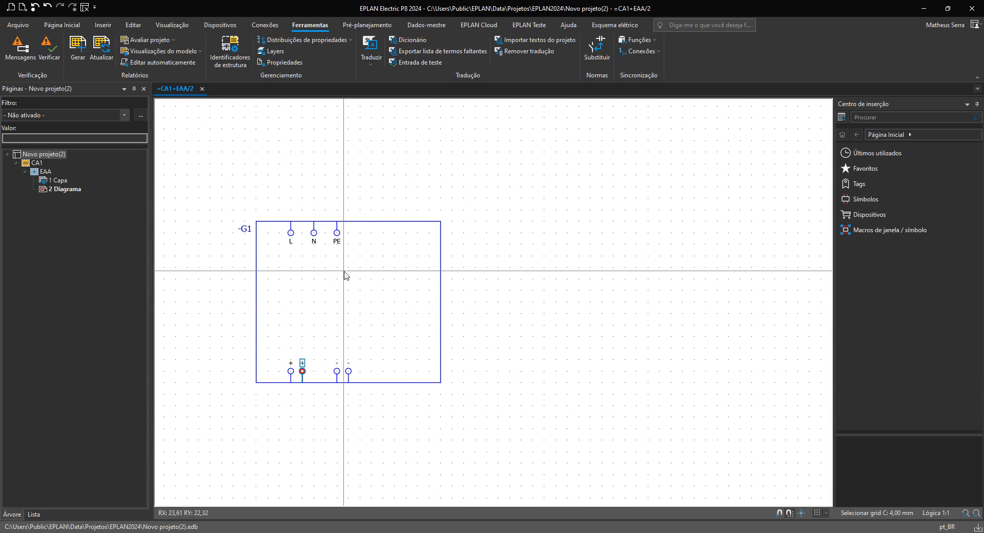
- Widen device box -G1 by stretching its right edge outward
{"action": "left_click_drag", "start_coordinate": [346, 273], "coordinate": [412, 312]}
{"action": "scroll", "coordinate": [412, 315], "scroll_direction": "down", "scroll_amount": 3}
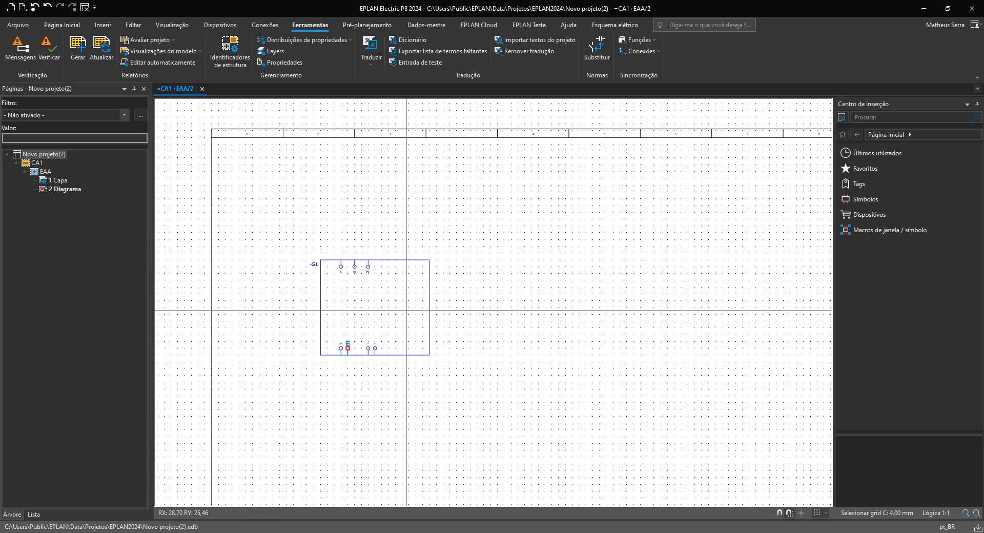
{"action": "scroll", "coordinate": [407, 311], "scroll_direction": "up", "scroll_amount": 2}
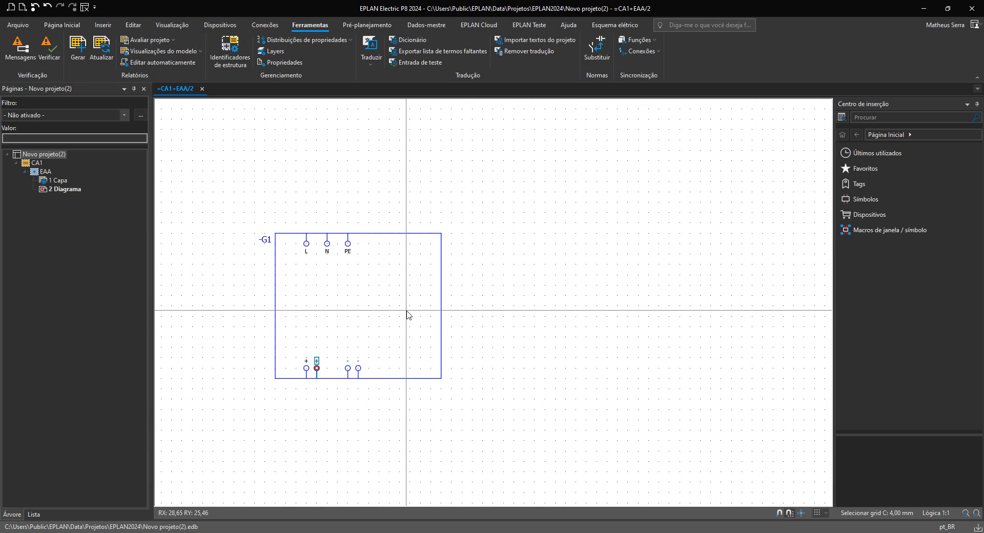
{"action": "scroll", "coordinate": [390, 320], "scroll_direction": "up", "scroll_amount": 1}
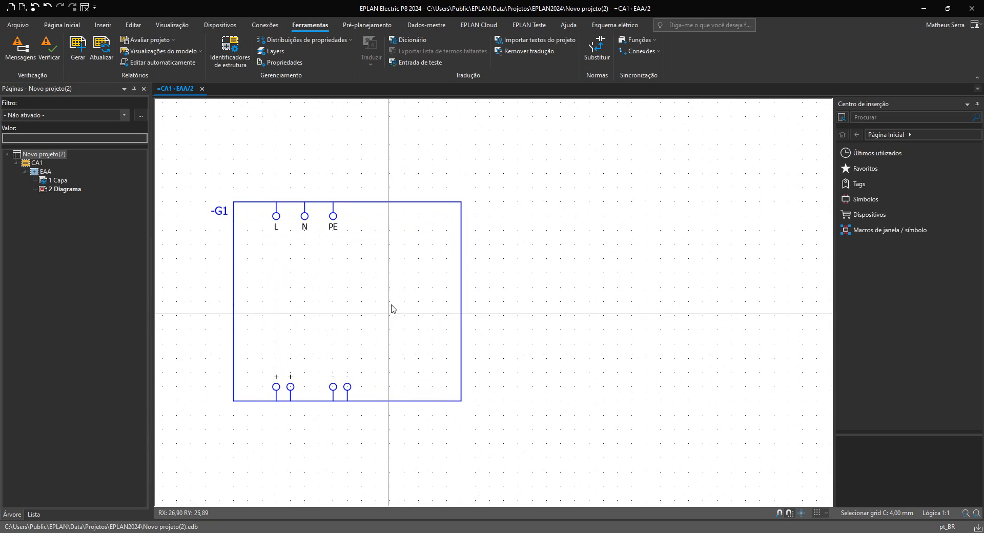
{"action": "left_click", "coordinate": [460, 308]}
{"action": "left_click_drag", "start_coordinate": [460, 301], "coordinate": [504, 303]}
{"action": "scroll", "coordinate": [466, 307], "scroll_direction": "down", "scroll_amount": 1}
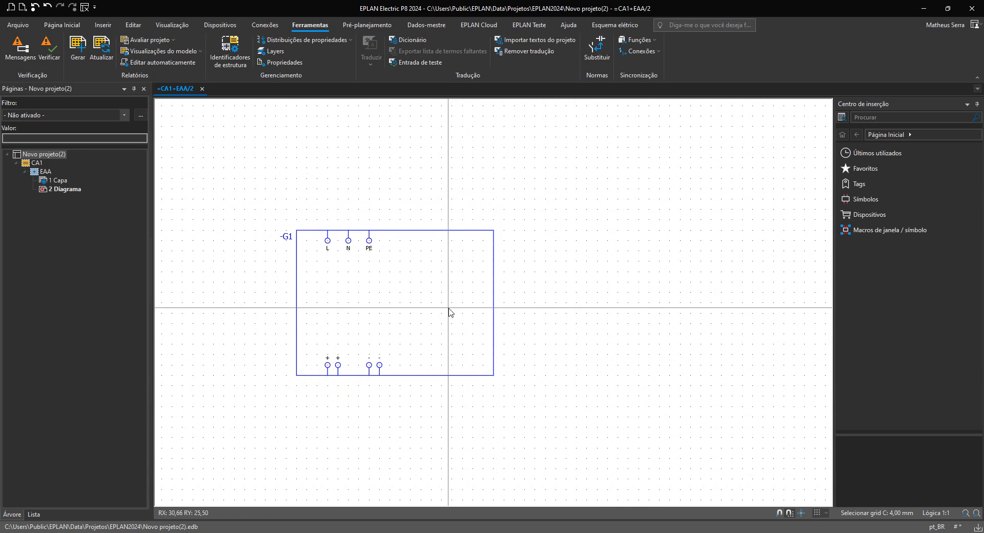
- Insert the normally open contact symbol S from IEC_symbol's Contato NA group inside box -G1 at RX 28, RY 25
{"action": "left_click", "coordinate": [110, 26]}
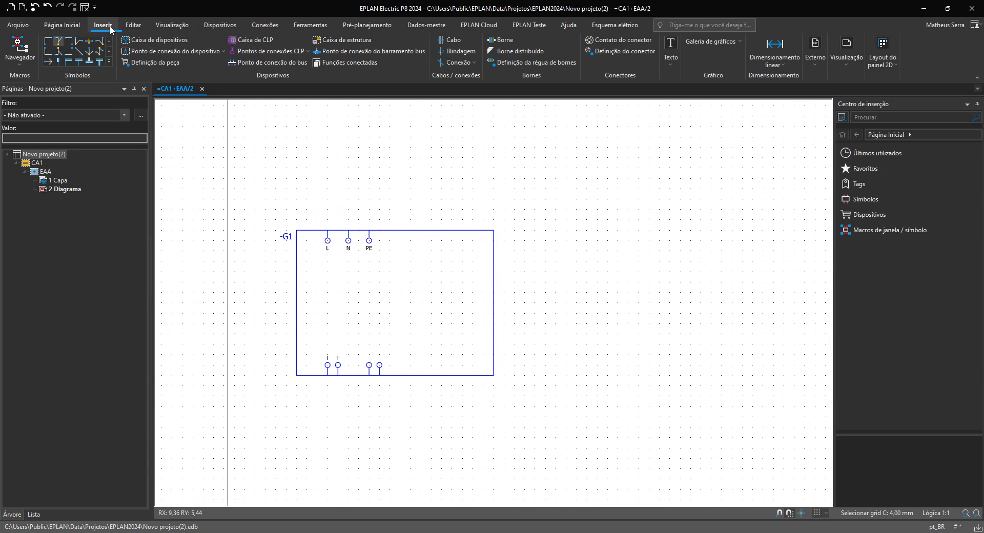
{"action": "left_click", "coordinate": [62, 25]}
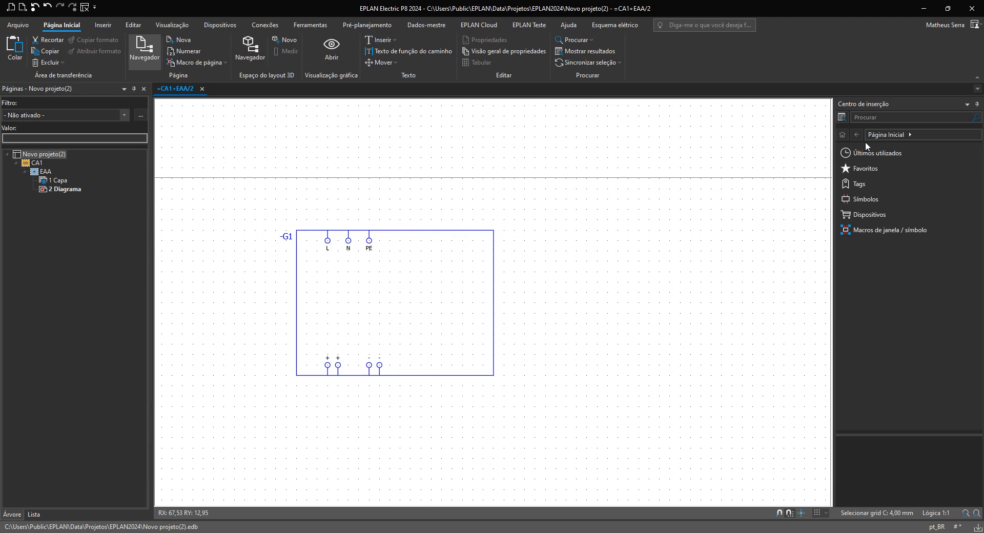
{"action": "left_click", "coordinate": [873, 199]}
{"action": "left_click", "coordinate": [868, 171]}
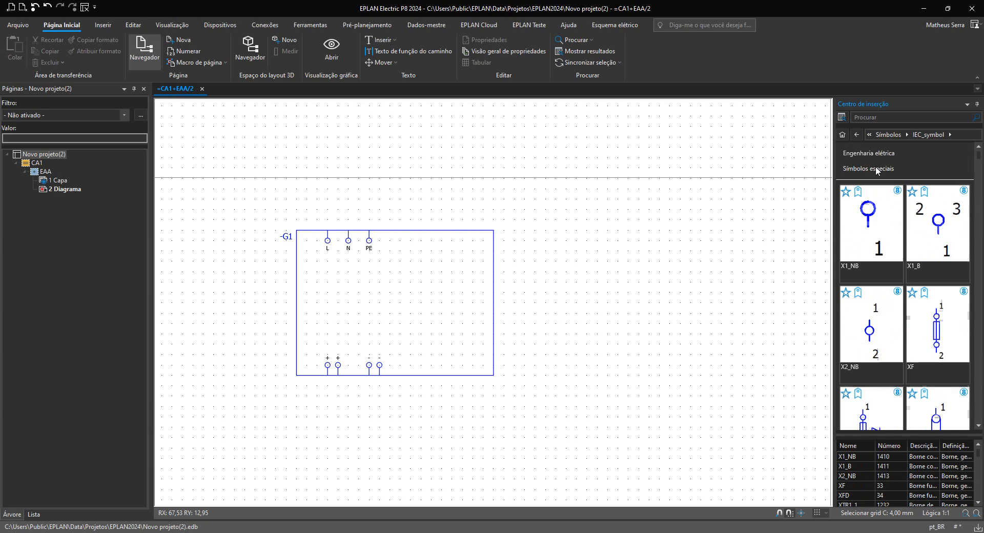
{"action": "left_click", "coordinate": [871, 152]}
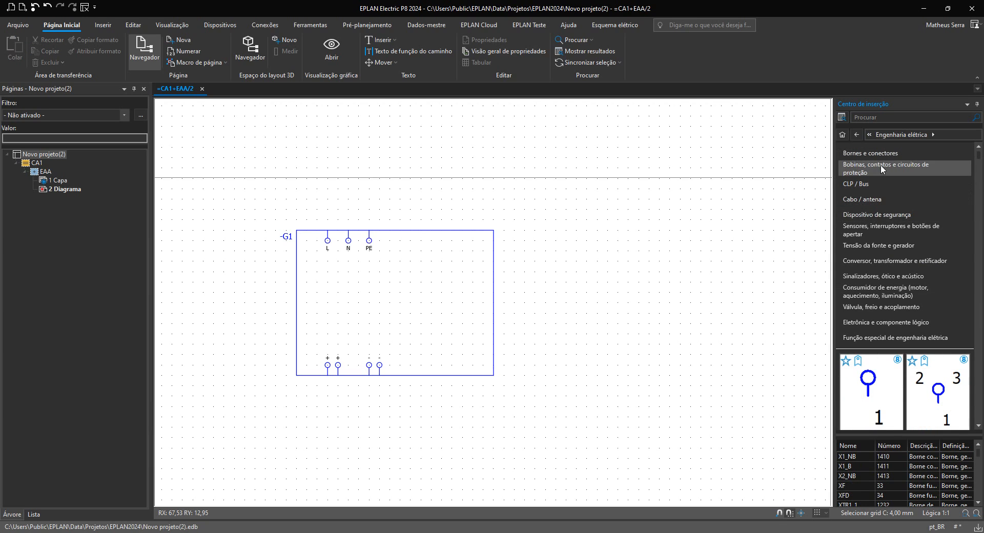
{"action": "left_click", "coordinate": [883, 169]}
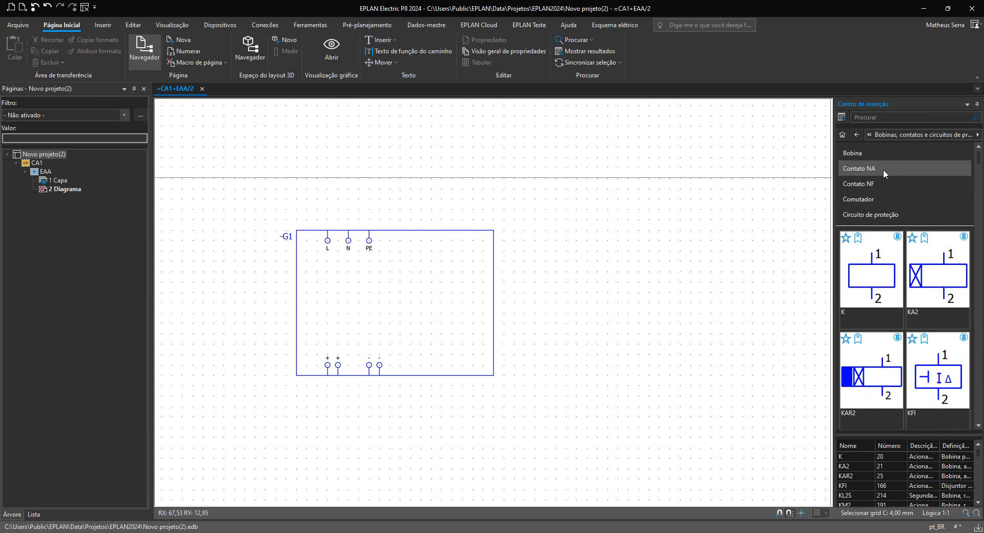
{"action": "left_click", "coordinate": [884, 170]}
{"action": "left_click", "coordinate": [937, 241]}
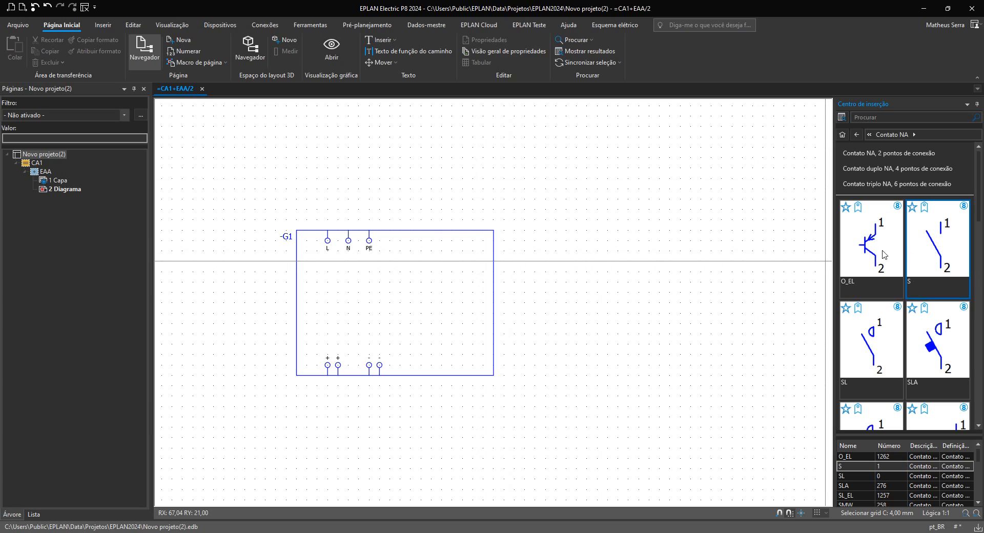
{"action": "double_click", "coordinate": [921, 248]}
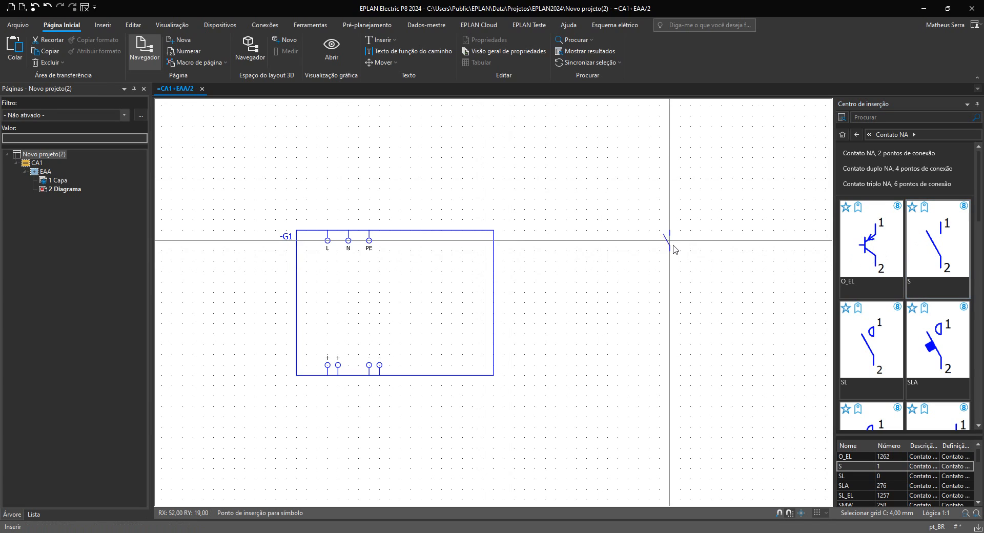
{"action": "left_click", "coordinate": [422, 305]}
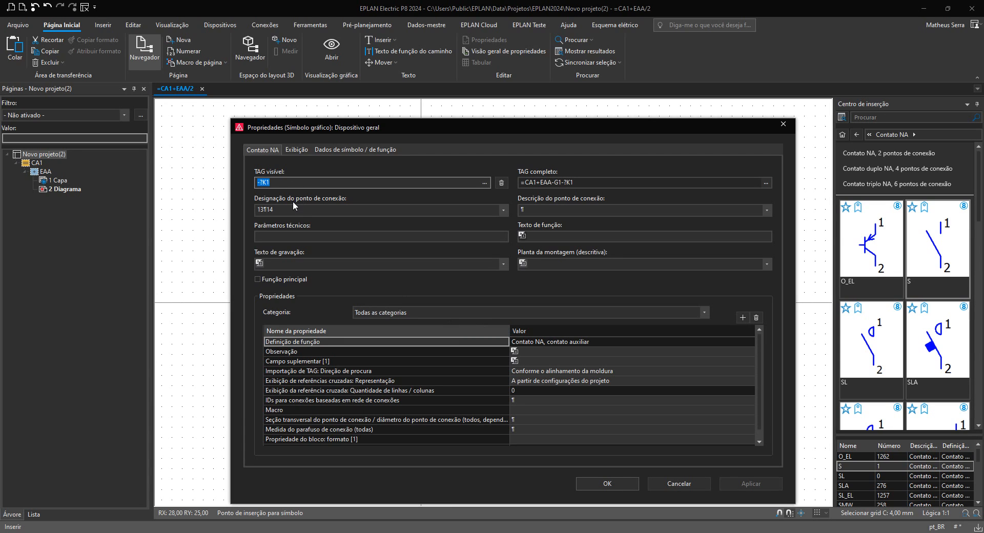
- Set the contact's full TAG to =CA1+EAA-G1 with an empty visible TAG, and its representation type to Referência cruzada de pares
{"action": "left_click", "coordinate": [559, 182]}
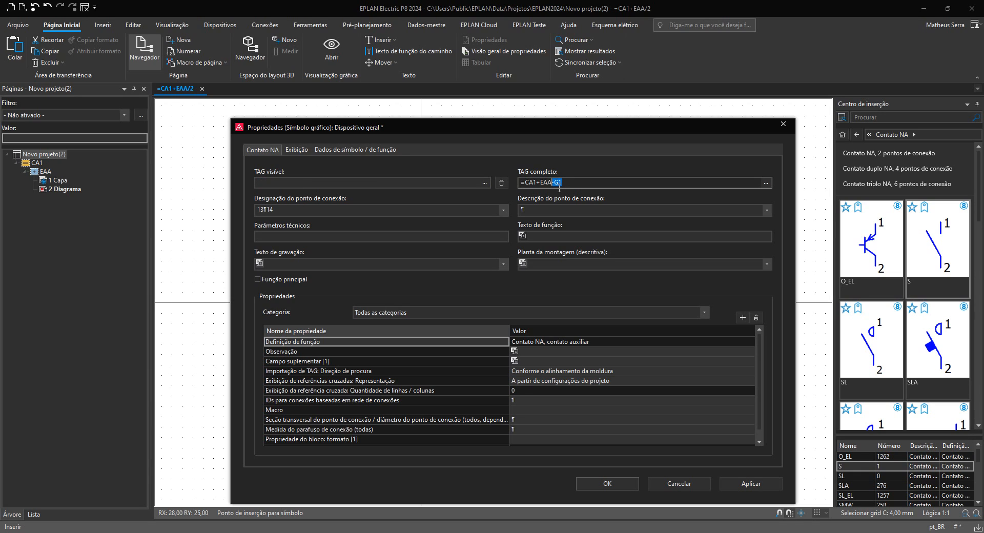
{"action": "left_click", "coordinate": [344, 151]}
{"action": "left_click", "coordinate": [271, 150]}
{"action": "left_click", "coordinate": [328, 150]}
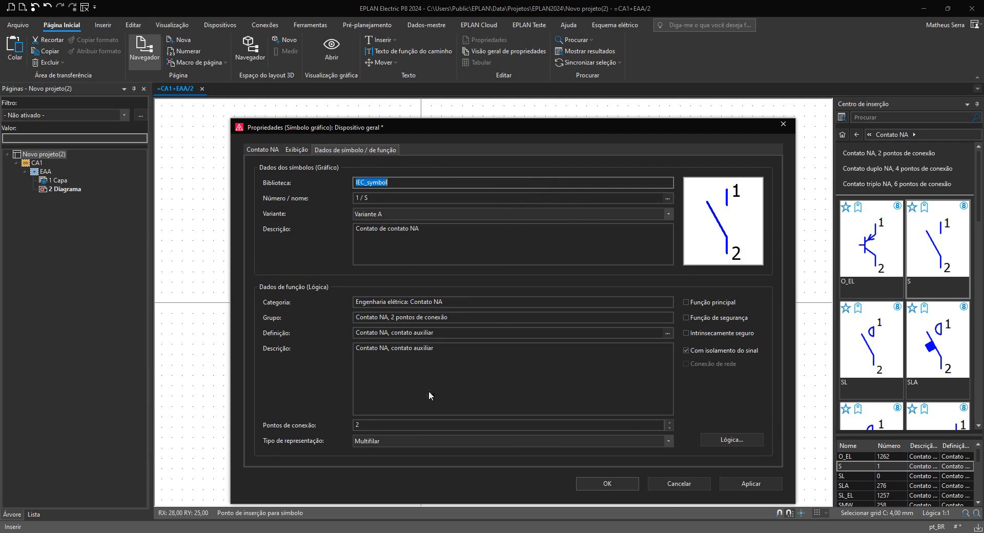
{"action": "left_click", "coordinate": [419, 444]}
{"action": "key", "text": "Down"}
{"action": "key", "text": "Down"}
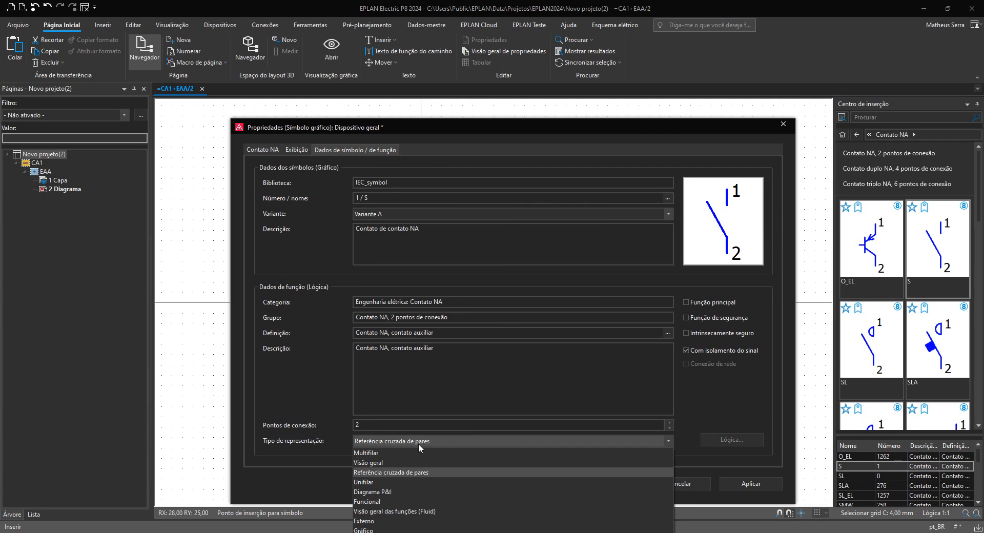
{"action": "left_click", "coordinate": [420, 472]}
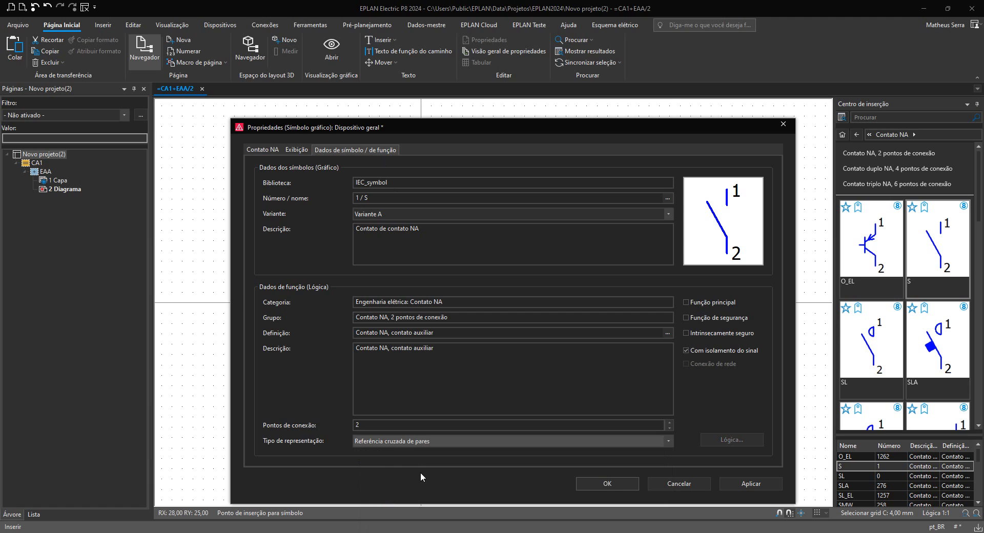
{"action": "left_click", "coordinate": [593, 482]}
{"action": "left_click", "coordinate": [422, 292]}
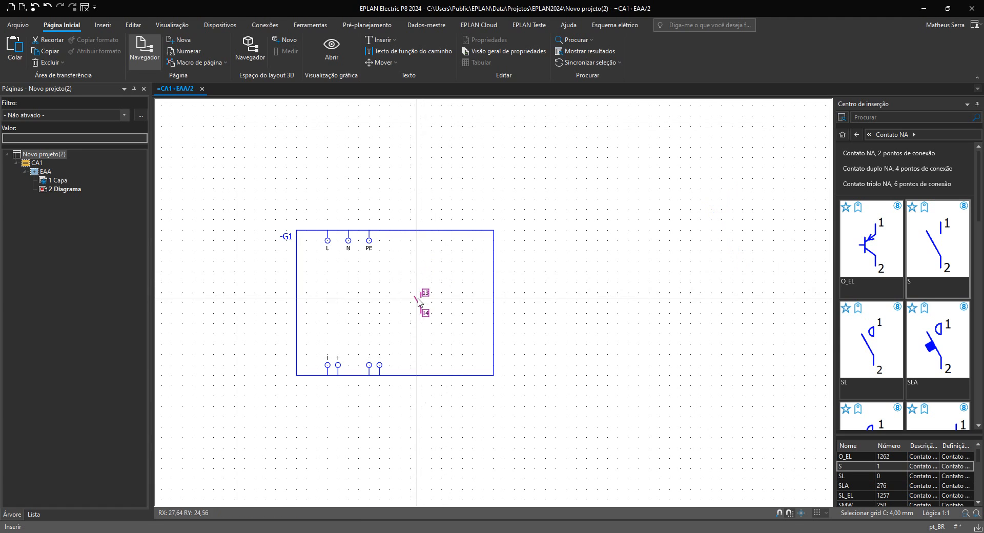
{"action": "scroll", "coordinate": [424, 296], "scroll_direction": "down", "scroll_amount": 1}
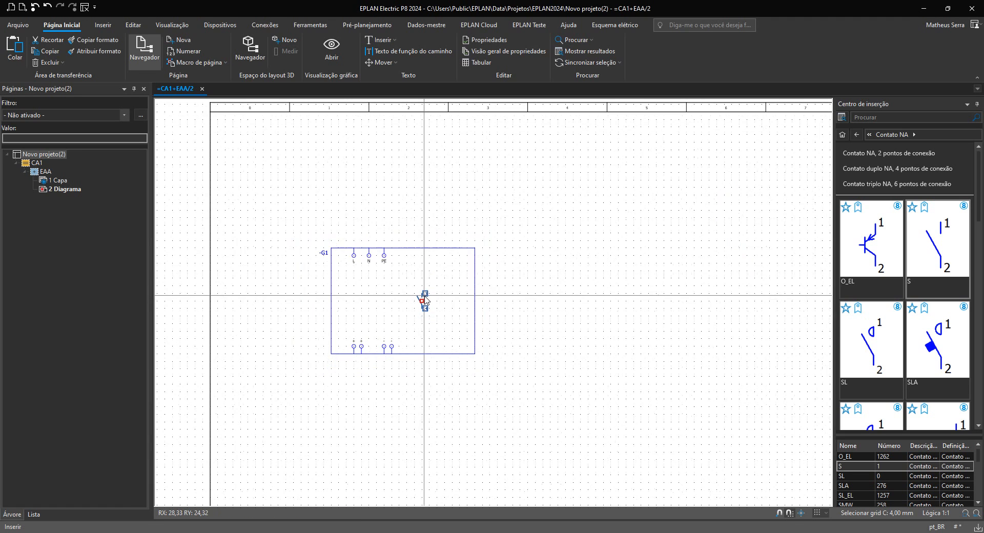
- Create a new Esquema multifilar page =CA1+EAA/3 with the description Diagrama
{"action": "right_click", "coordinate": [63, 190]}
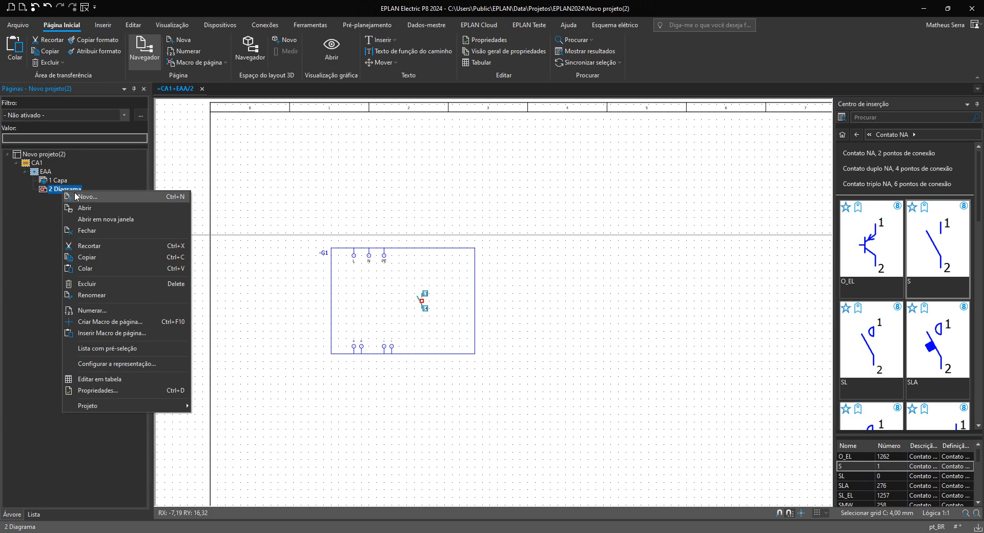
{"action": "left_click", "coordinate": [75, 193]}
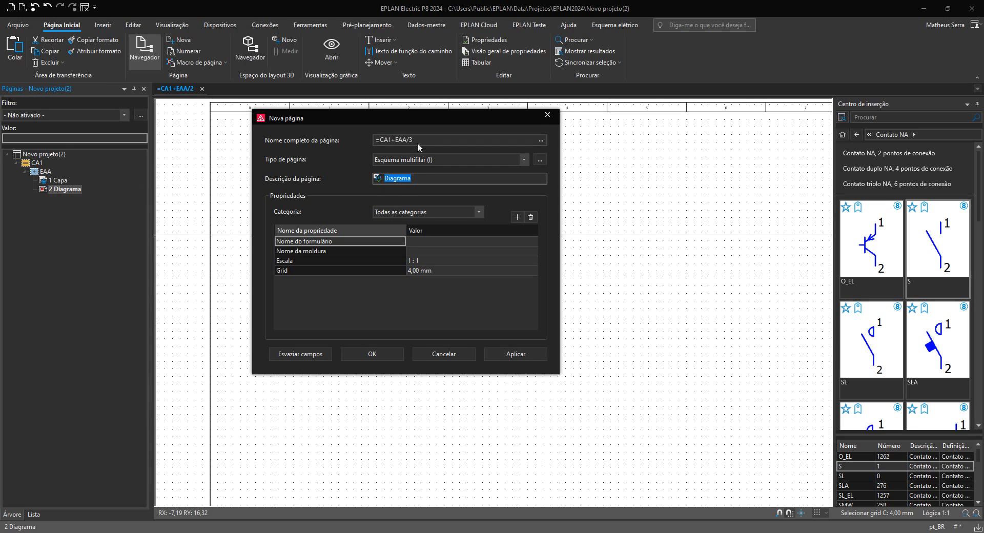
{"action": "left_click", "coordinate": [417, 143]}
{"action": "left_click", "coordinate": [394, 354]}
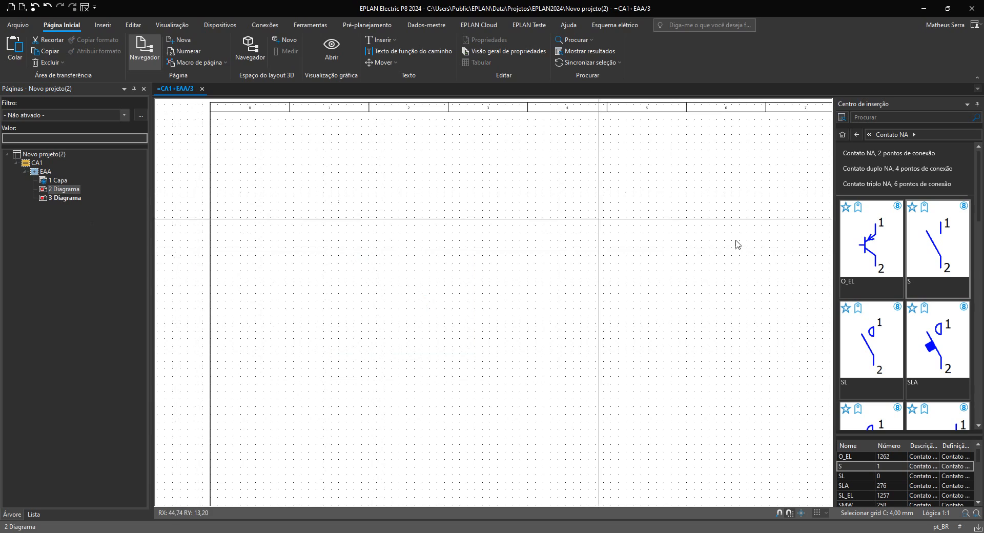
- Insert the normally open contact S on page 3 at RX 24, RY 22 with the visible TAG -G1
{"action": "double_click", "coordinate": [947, 242]}
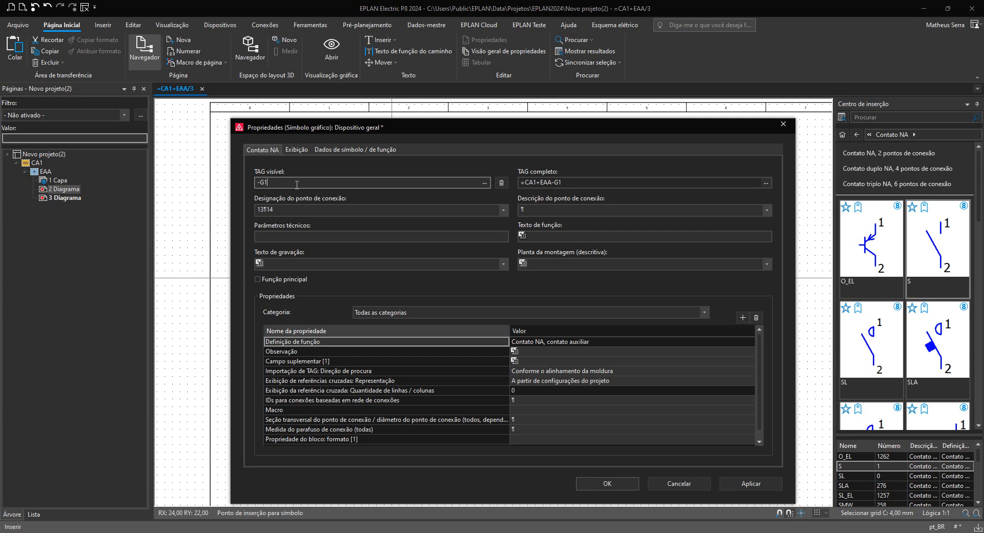
{"action": "key", "text": "Return"}
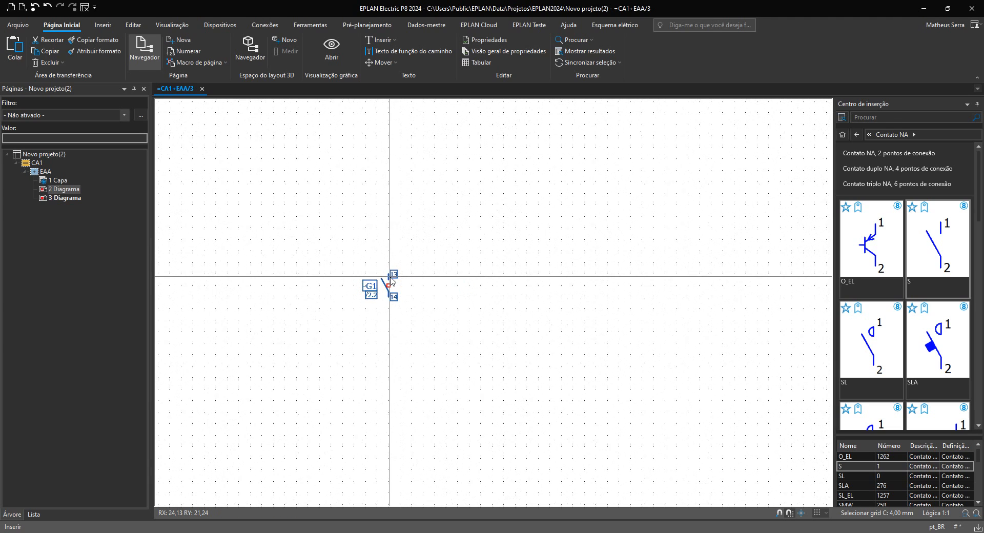
- Follow the cross-reference from the page 3 contact to the one inside box -G1 on page 2 and back
{"action": "key", "text": "f"}
{"action": "scroll", "coordinate": [498, 307], "scroll_direction": "up", "scroll_amount": 1}
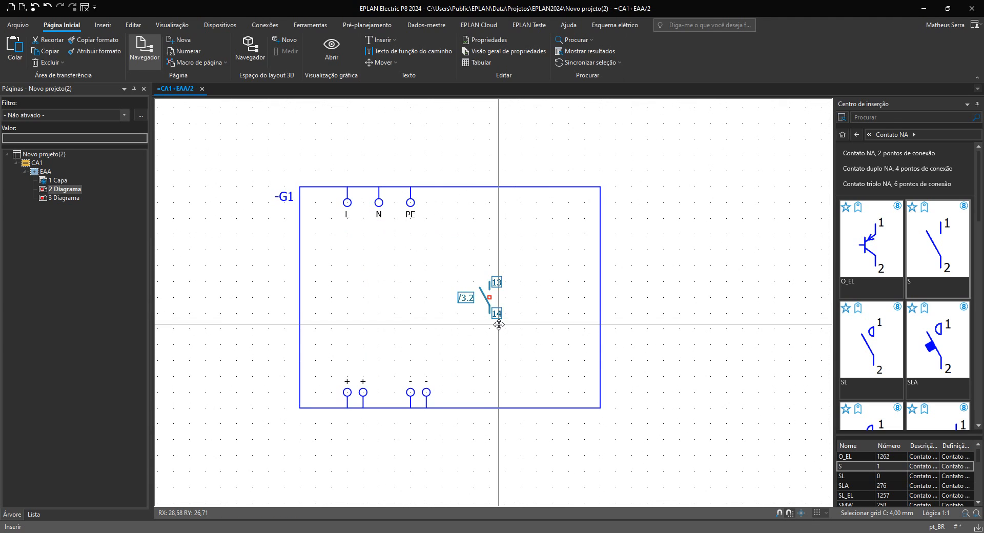
{"action": "mouse_move", "coordinate": [525, 342]}
{"action": "left_mouse_down"}
{"action": "mouse_move", "coordinate": [475, 269]}
{"action": "mouse_move", "coordinate": [524, 360]}
{"action": "left_mouse_up"}
{"action": "scroll", "coordinate": [475, 269], "scroll_direction": "down", "scroll_amount": 1}
{"action": "key", "text": "f"}
{"action": "scroll", "coordinate": [494, 300], "scroll_direction": "down", "scroll_amount": 1}
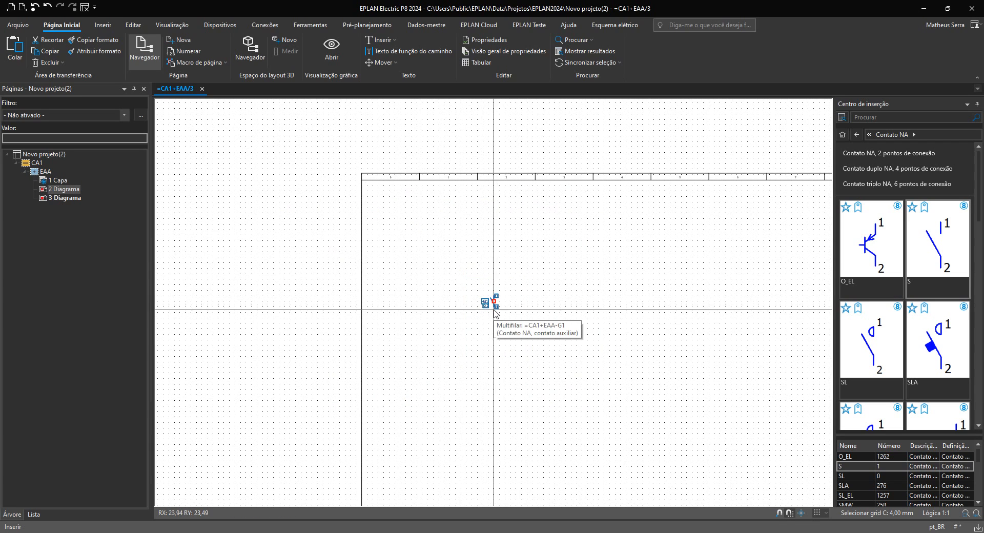
- Move the -G1 contact on page 3 across to column 6 and follow its cross-reference to page 2
{"action": "left_click_drag", "start_coordinate": [493, 307], "coordinate": [753, 317]}
{"action": "scroll", "coordinate": [767, 321], "scroll_direction": "up", "scroll_amount": 2}
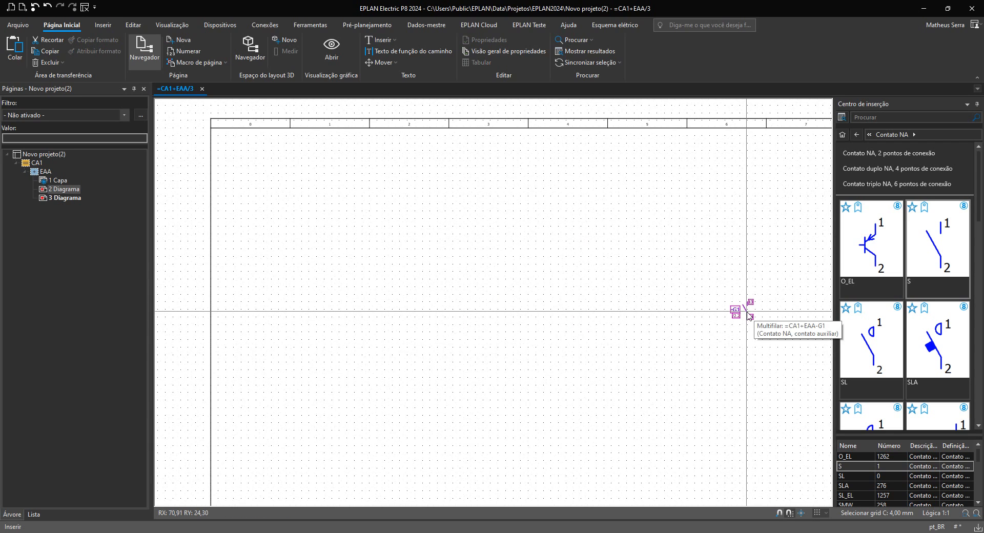
{"action": "key", "text": "f"}
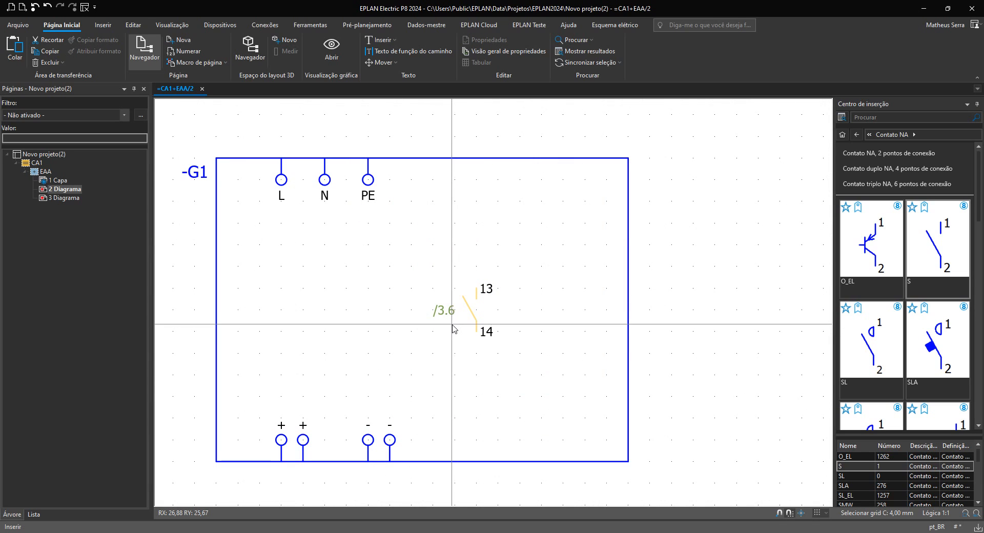
{"action": "scroll", "coordinate": [452, 324], "scroll_direction": "down", "scroll_amount": 2}
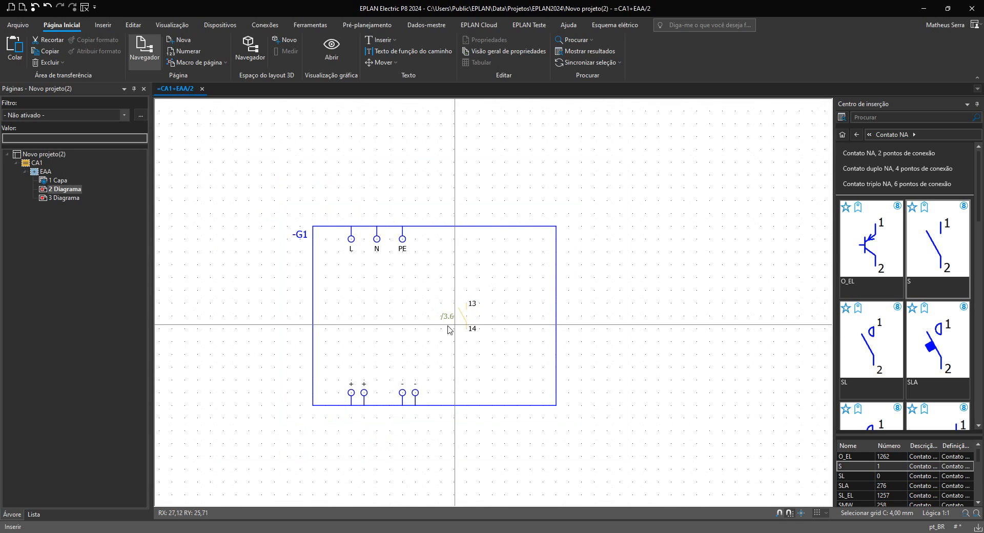
- Examine box -G1 and its internal contact's cross-reference on page 2, and the matching contact on page 3
{"action": "left_click", "coordinate": [313, 270]}
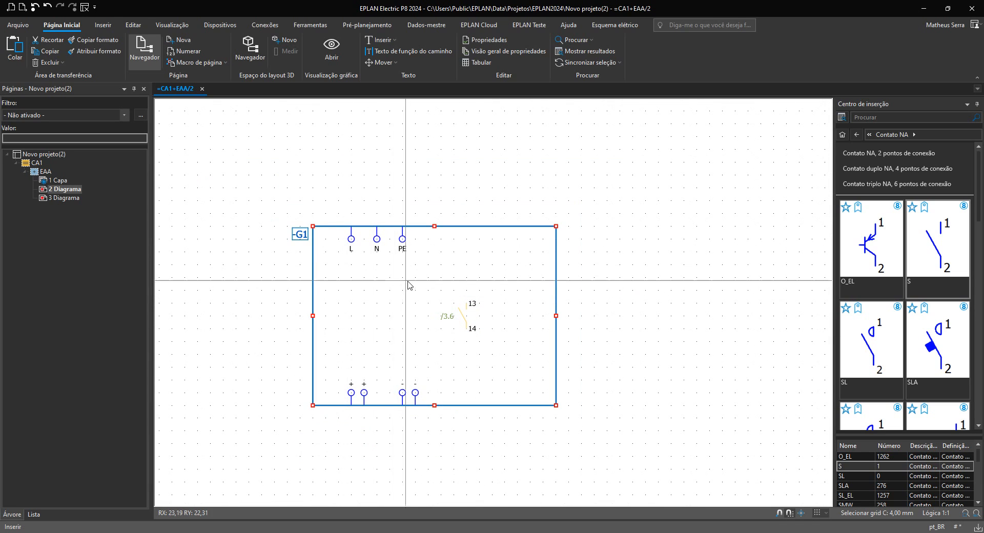
{"action": "left_click_drag", "start_coordinate": [440, 286], "coordinate": [488, 347]}
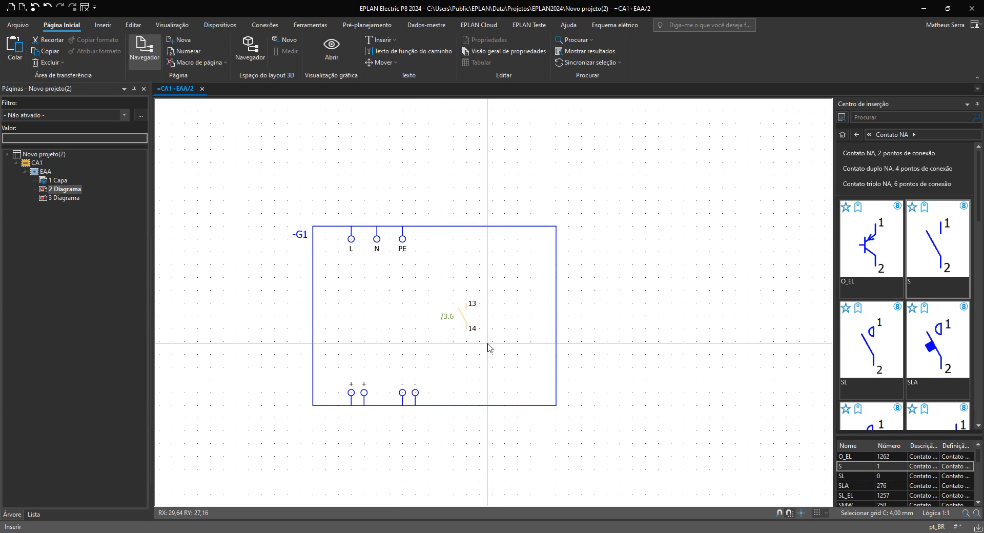
{"action": "scroll", "coordinate": [488, 348], "scroll_direction": "down", "scroll_amount": 1}
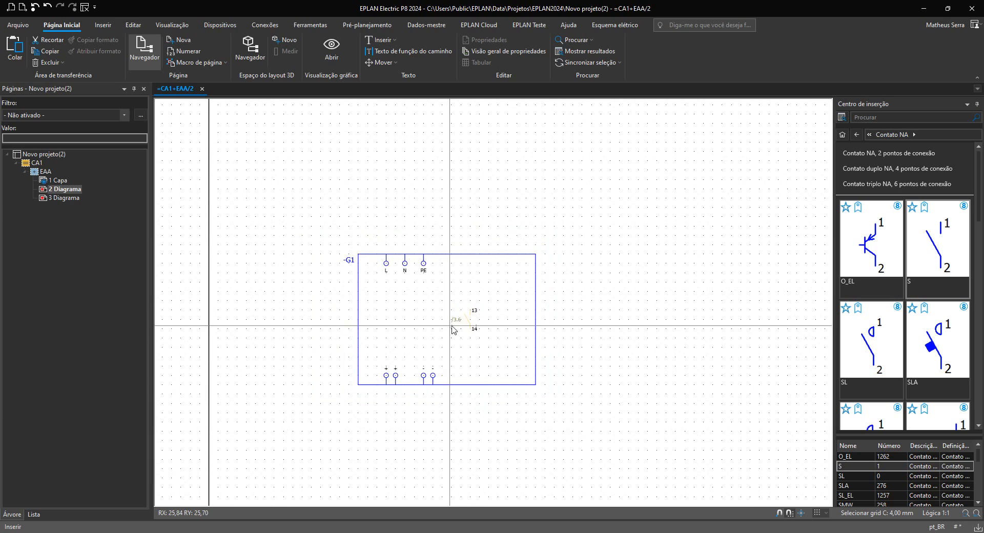
{"action": "scroll", "coordinate": [452, 327], "scroll_direction": "up", "scroll_amount": 1}
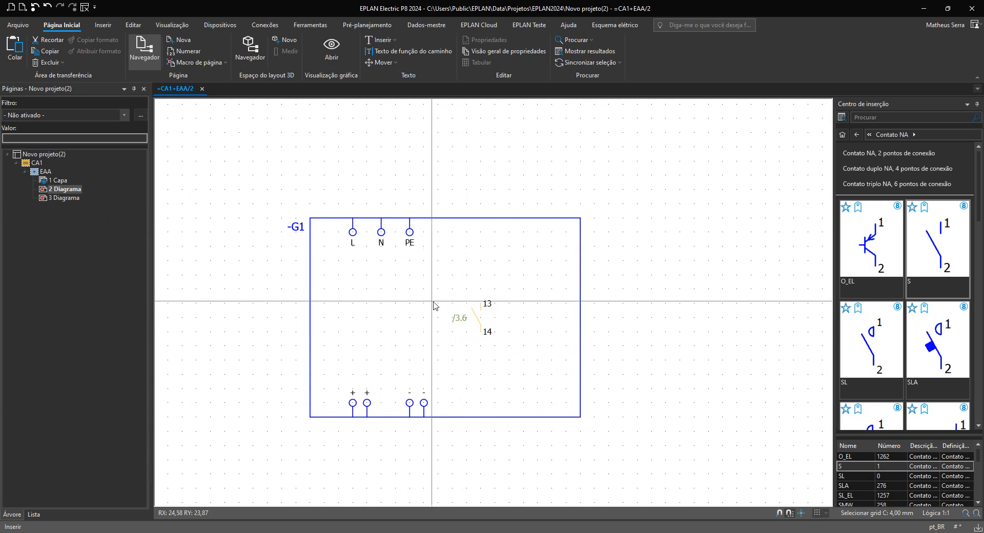
{"action": "left_click", "coordinate": [75, 199]}
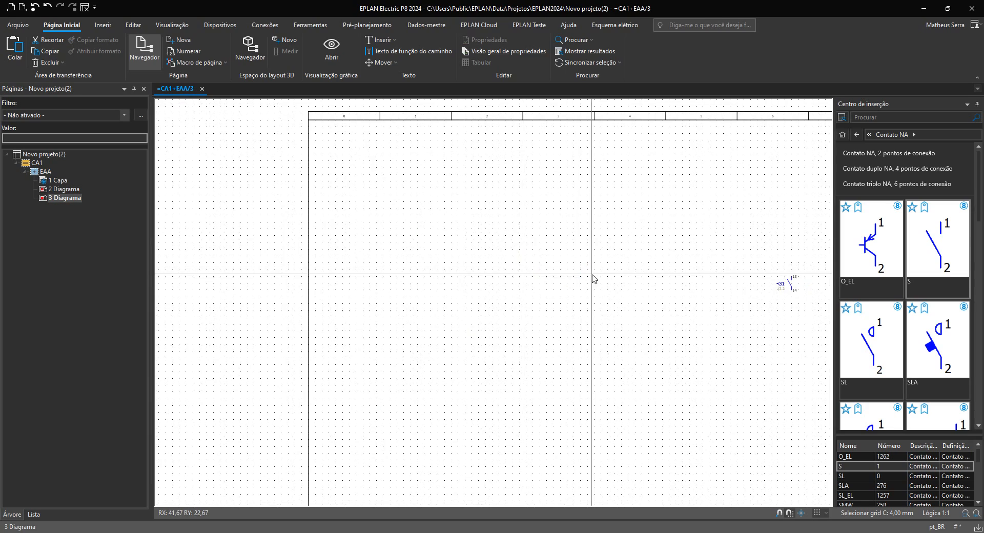
{"action": "left_click_drag", "start_coordinate": [443, 237], "coordinate": [606, 337]}
{"action": "scroll", "coordinate": [606, 336], "scroll_direction": "down", "scroll_amount": 1}
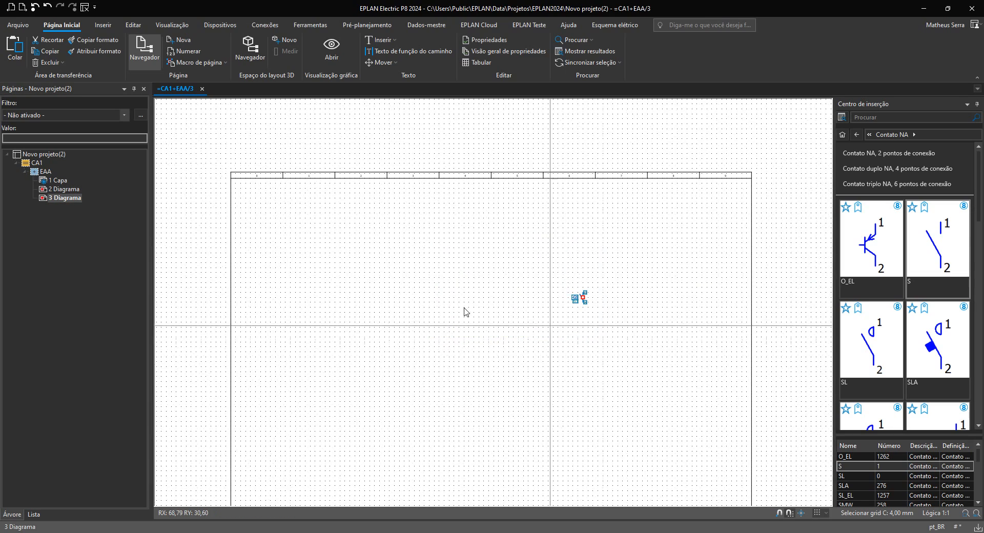
- Open page 2 and delete the pair cross-reference contact inside box -G1
{"action": "double_click", "coordinate": [60, 190]}
{"action": "scroll", "coordinate": [391, 303], "scroll_direction": "up", "scroll_amount": 3}
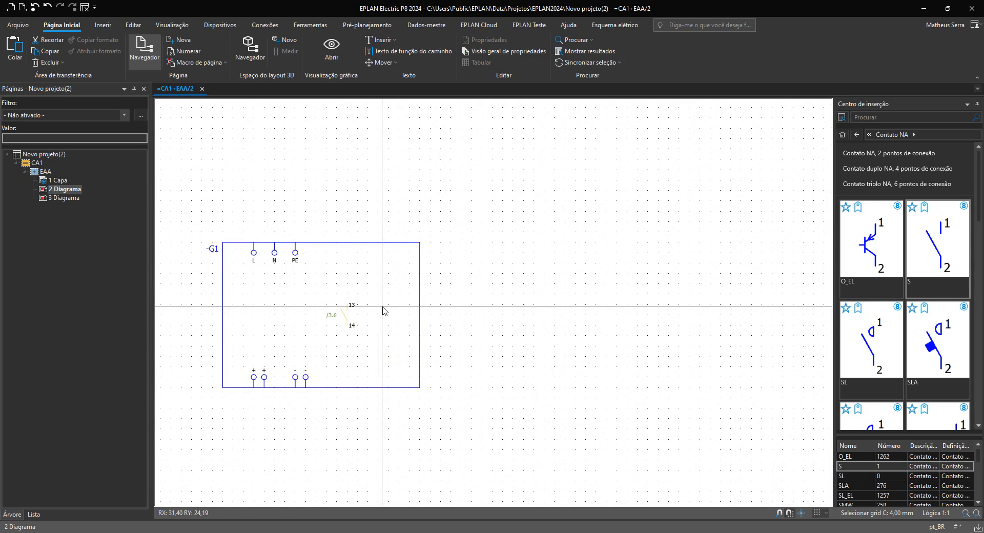
{"action": "left_click", "coordinate": [352, 306]}
{"action": "key", "text": "Delete"}
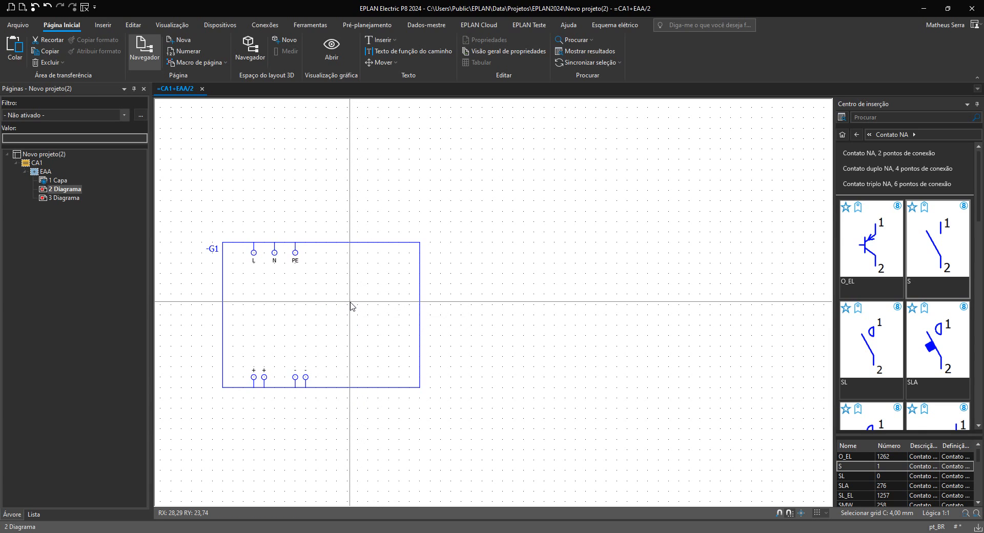
- Examine where the -G1 cross-references appear on pages 3 and 2 without the internal contact
{"action": "scroll", "coordinate": [351, 306], "scroll_direction": "down", "scroll_amount": 1}
{"action": "key", "text": "Page_Down"}
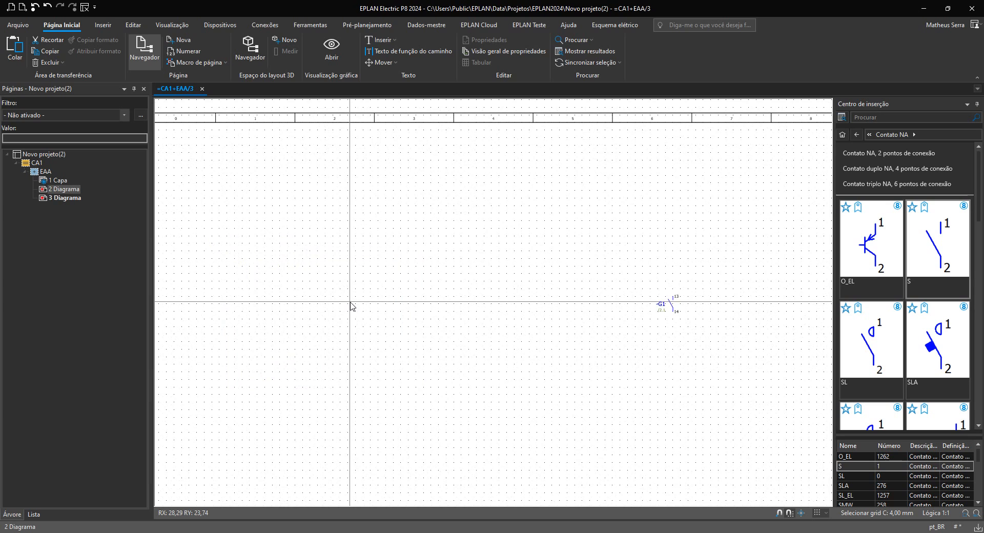
{"action": "left_click", "coordinate": [667, 314]}
{"action": "scroll", "coordinate": [667, 314], "scroll_direction": "up", "scroll_amount": 1}
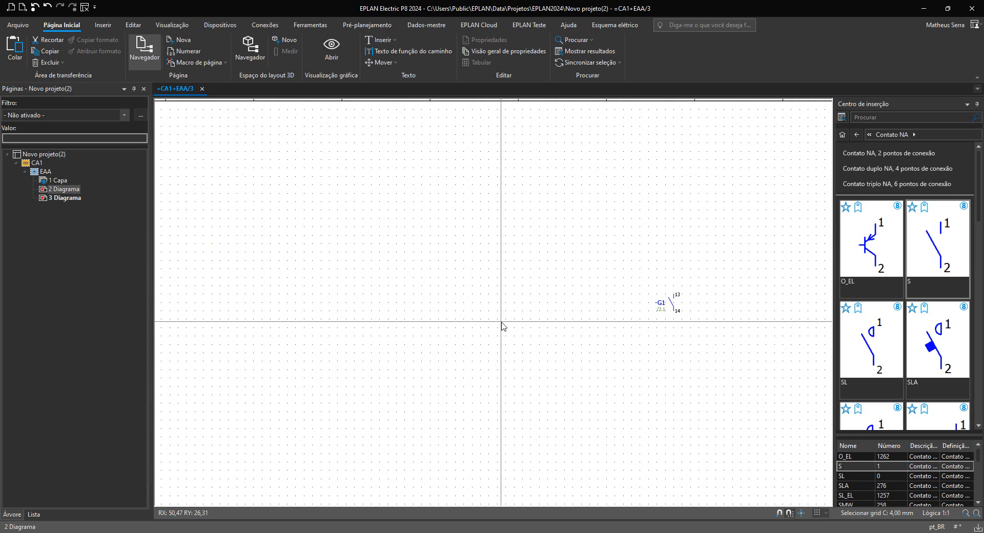
{"action": "key", "text": "Page_Up"}
{"action": "scroll", "coordinate": [442, 328], "scroll_direction": "up", "scroll_amount": 4}
{"action": "left_click_drag", "start_coordinate": [279, 250], "coordinate": [399, 284]}
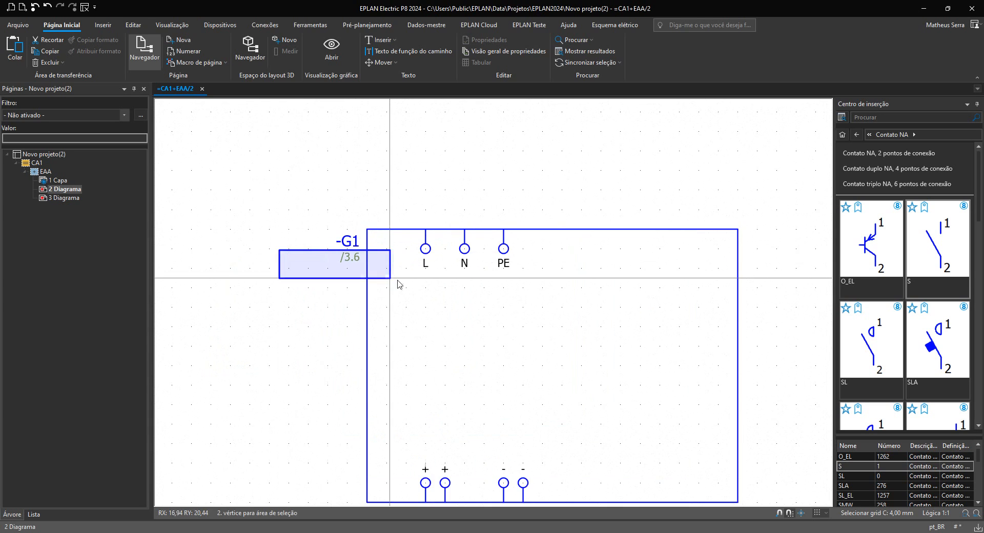
{"action": "left_click", "coordinate": [400, 284]}
{"action": "scroll", "coordinate": [399, 283], "scroll_direction": "down", "scroll_amount": 1}
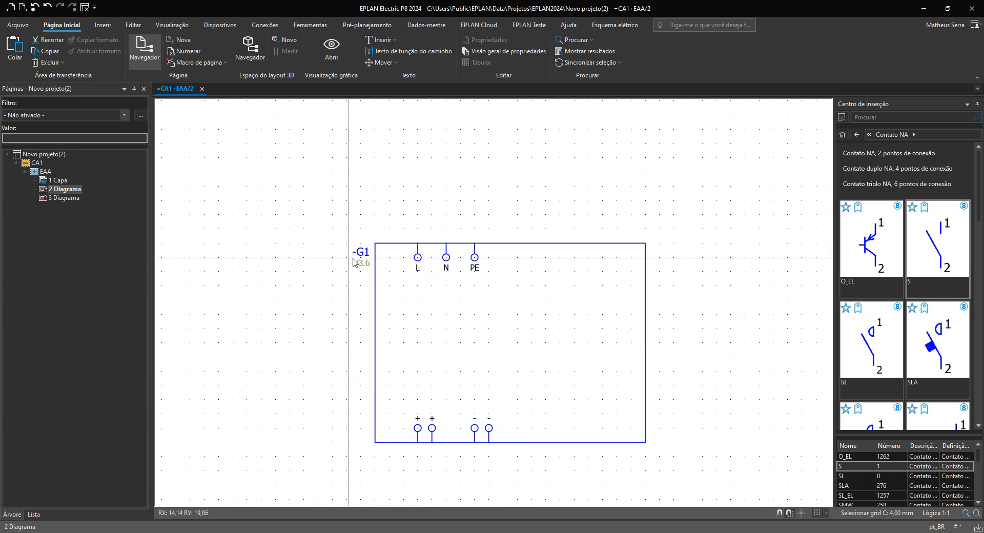
{"action": "left_click", "coordinate": [544, 320]}
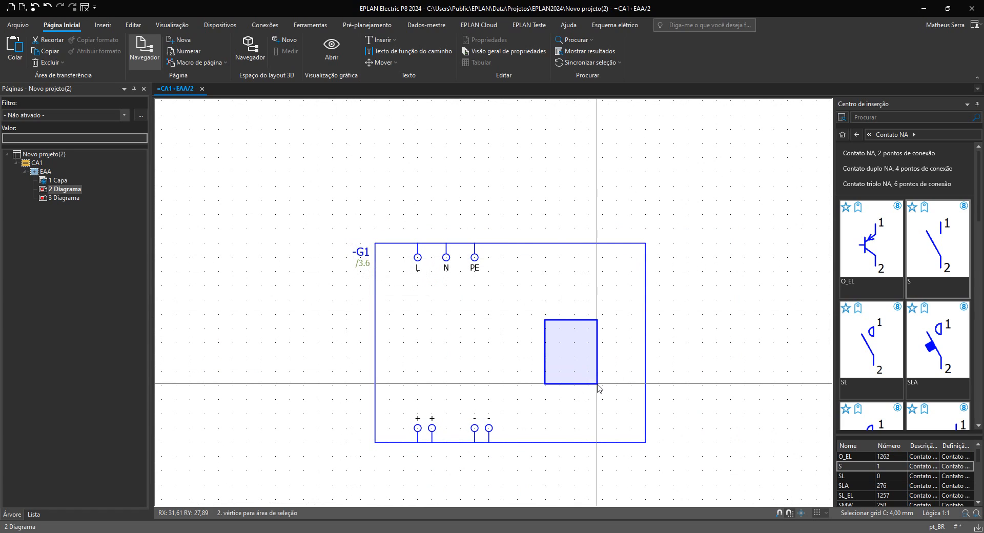
{"action": "left_click", "coordinate": [595, 391]}
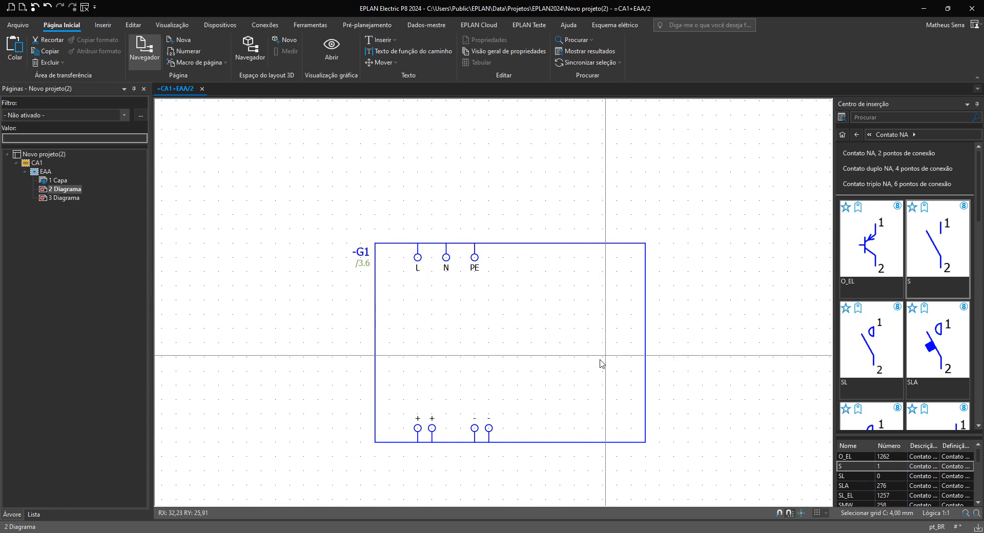
{"action": "middle_click_drag", "start_coordinate": [586, 367], "coordinate": [550, 374]}
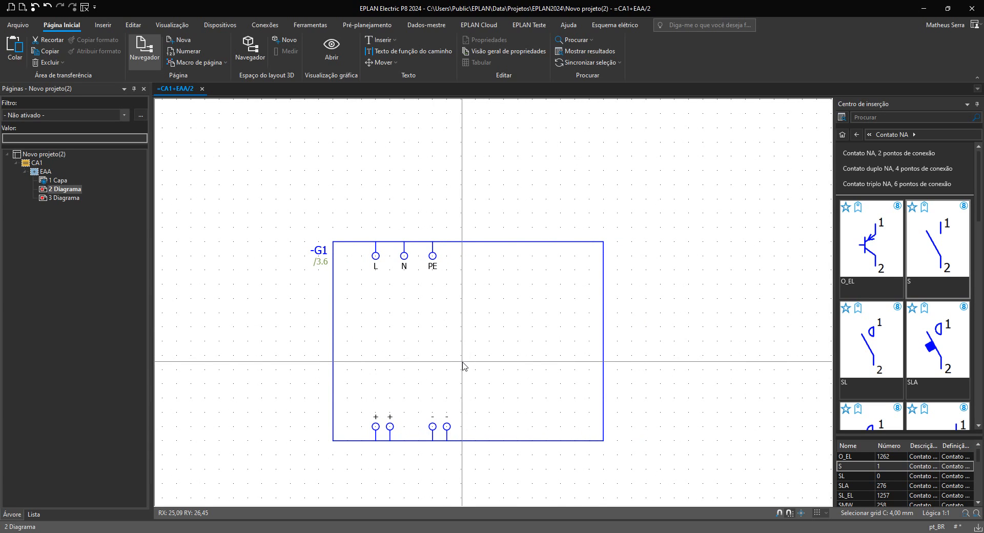
- Undo the deletion of the contact inside box -G1 on page 2
{"action": "left_click", "coordinate": [48, 7]}
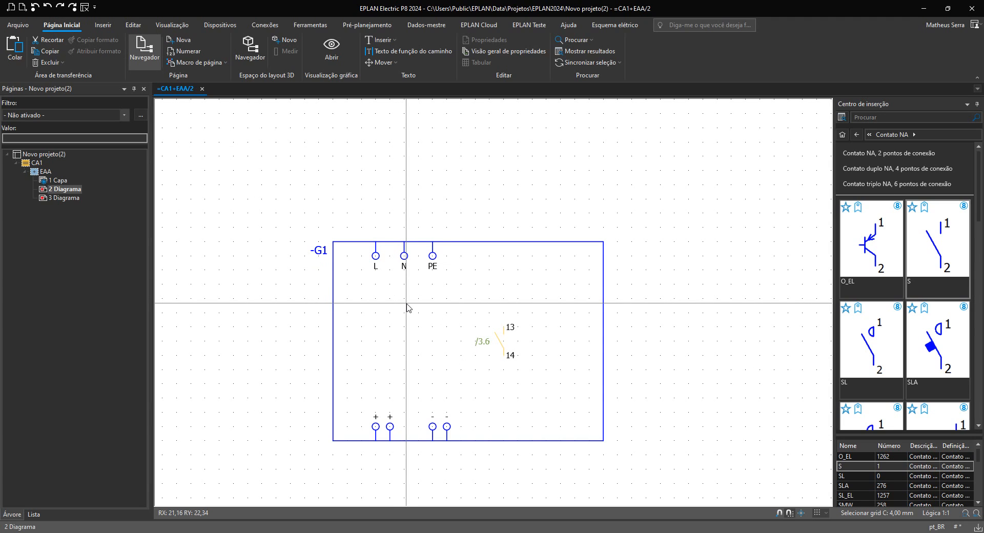
{"action": "scroll", "coordinate": [552, 379], "scroll_direction": "down", "scroll_amount": 2}
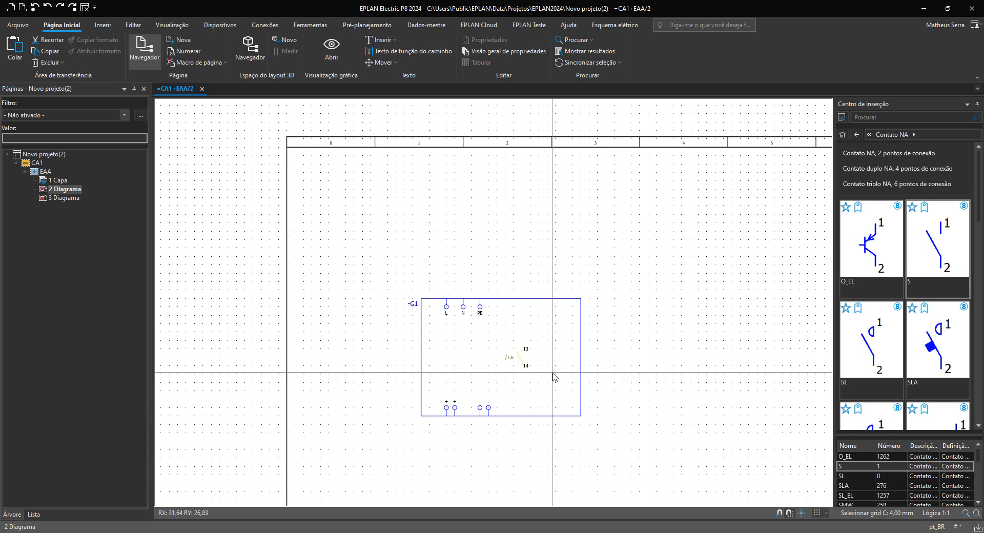
{"action": "left_click", "coordinate": [521, 357]}
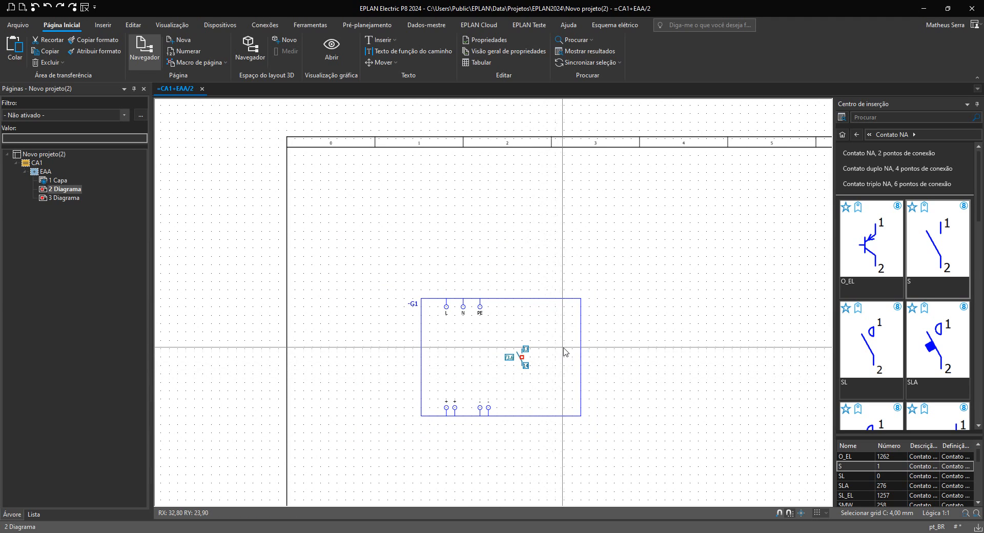
{"action": "middle_click_drag", "start_coordinate": [560, 346], "coordinate": [519, 340]}
{"action": "left_click", "coordinate": [514, 340]}
{"action": "scroll", "coordinate": [513, 341], "scroll_direction": "up", "scroll_amount": 2}
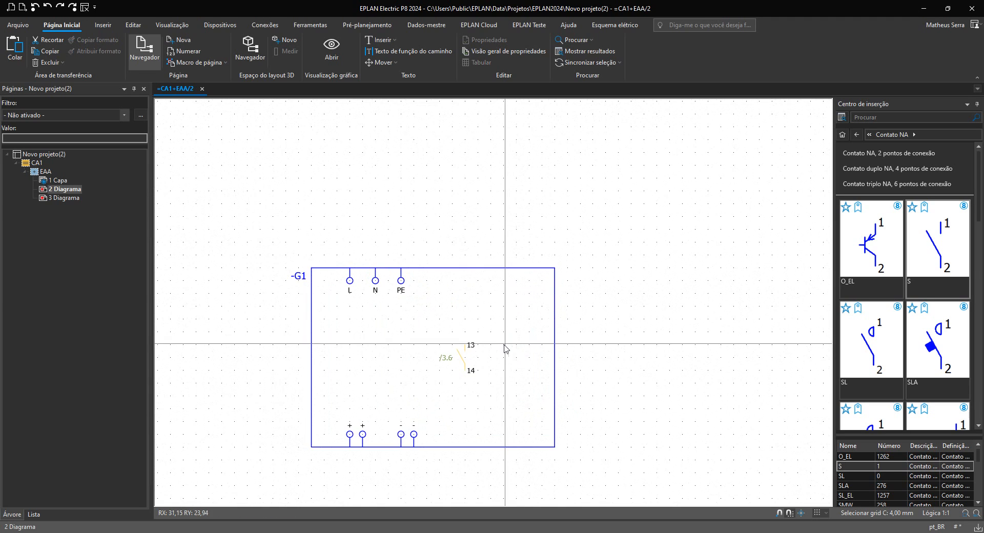
- Jump from the internal contact of box -G1 to its counterpart on page 3 and back to page 2
{"action": "left_click", "coordinate": [477, 345]}
{"action": "key", "text": "f"}
{"action": "scroll", "coordinate": [494, 302], "scroll_direction": "down", "scroll_amount": 4}
{"action": "left_click", "coordinate": [523, 339]}
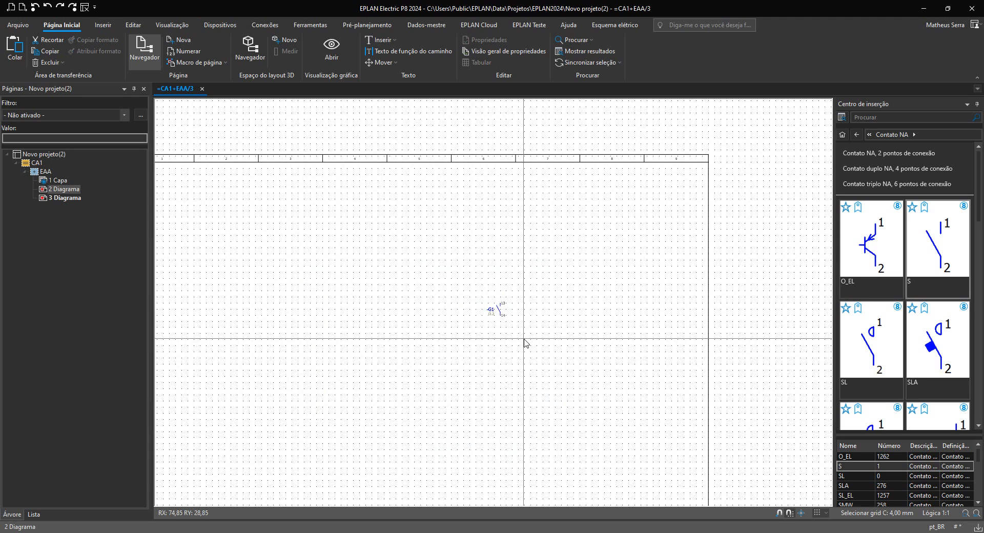
{"action": "mouse_move", "coordinate": [524, 339]}
{"action": "left_mouse_down"}
{"action": "mouse_move", "coordinate": [456, 271]}
{"action": "mouse_move", "coordinate": [524, 354]}
{"action": "left_mouse_up"}
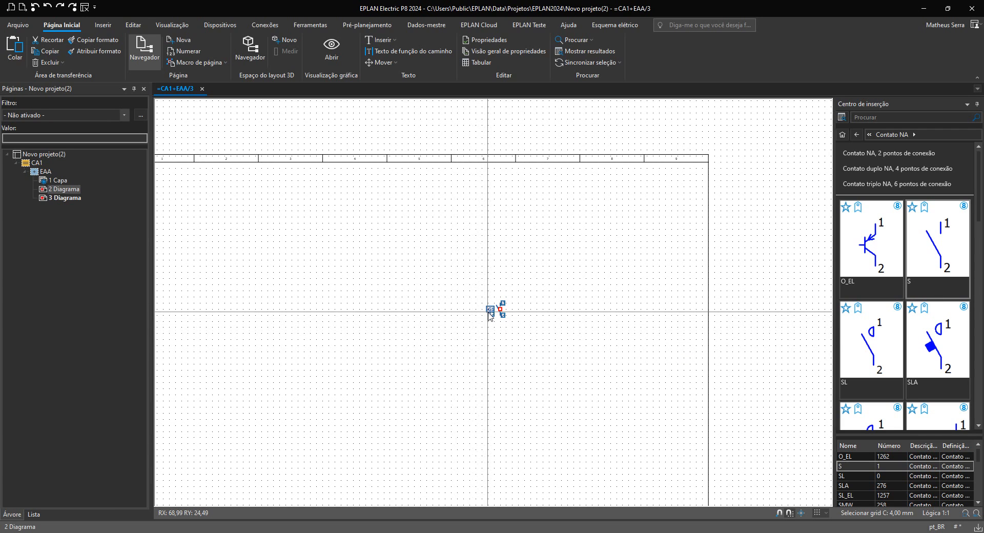
{"action": "key", "text": "shift+f"}
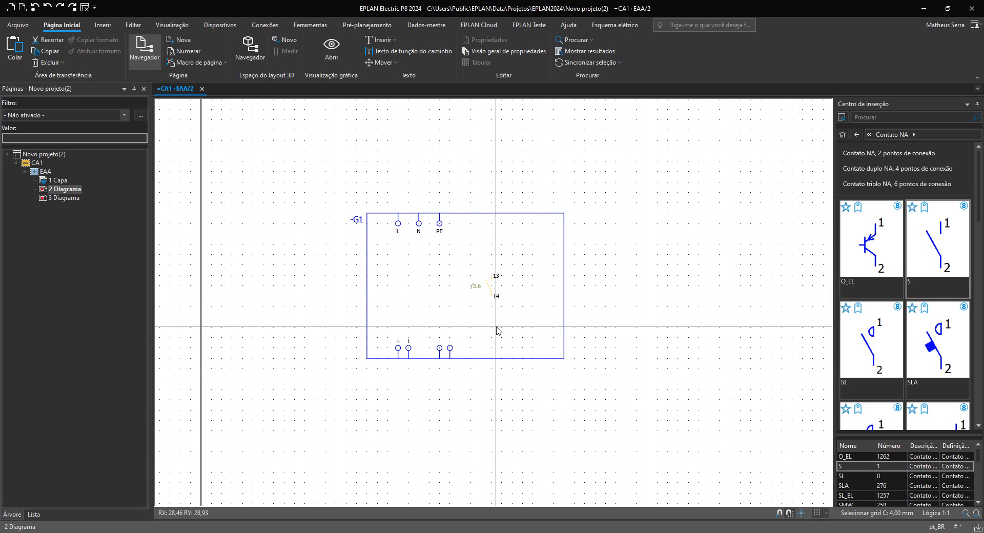